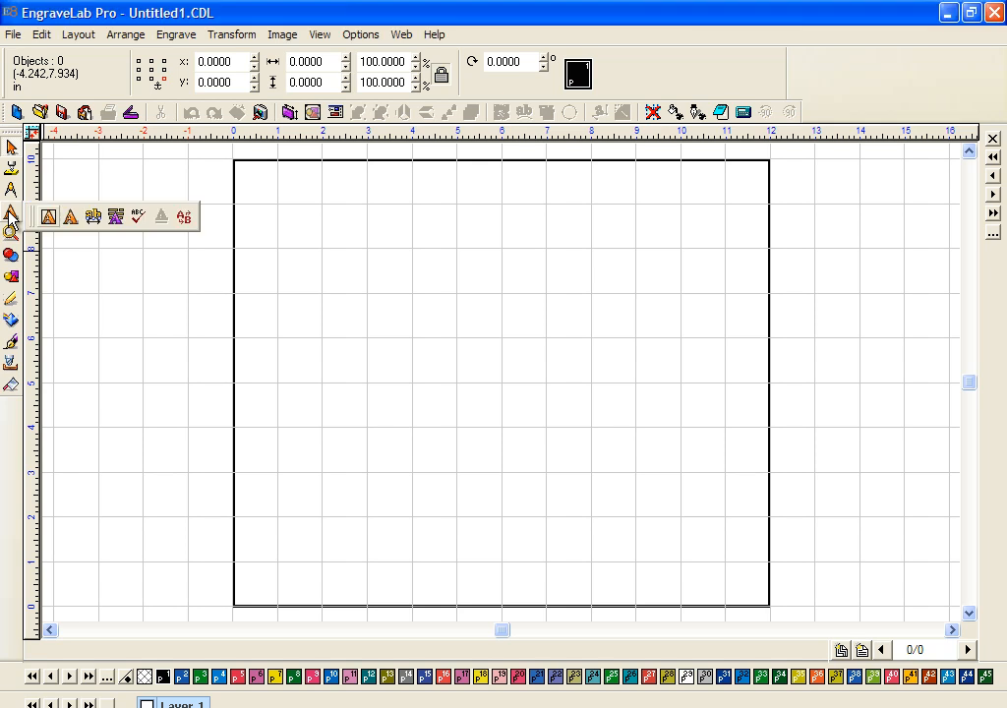
Step: Add the composed text "This is a Plaque" in Q1E F1 Block 1 Line and move it to the middle of the plate
click(71, 217)
click(385, 283)
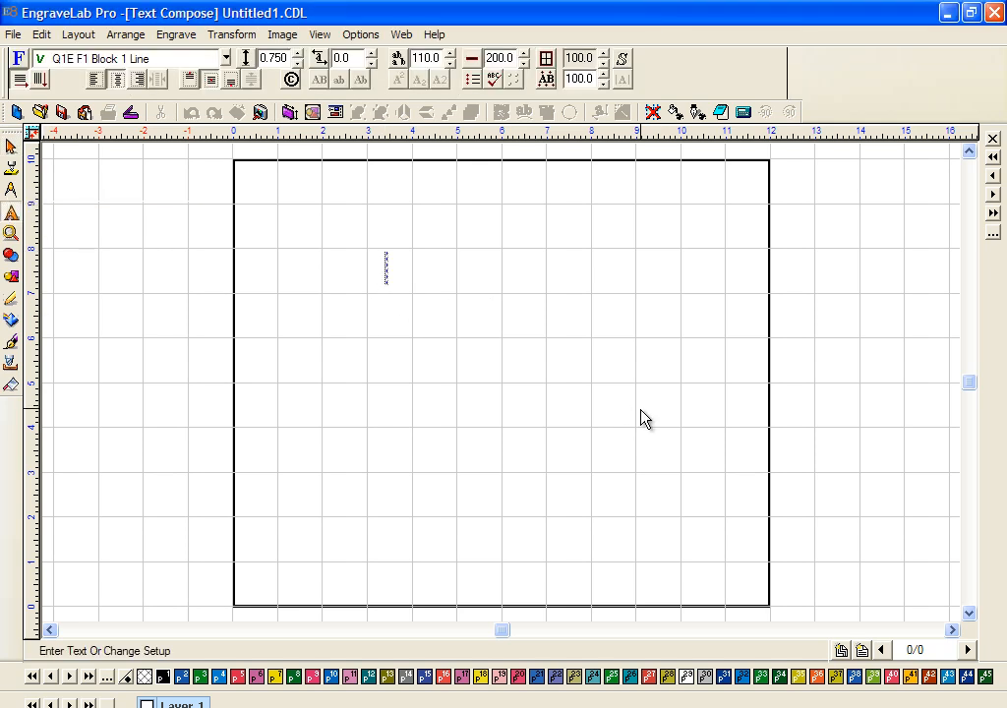
text(Thd)
key(BackSpace)
text(is is a)
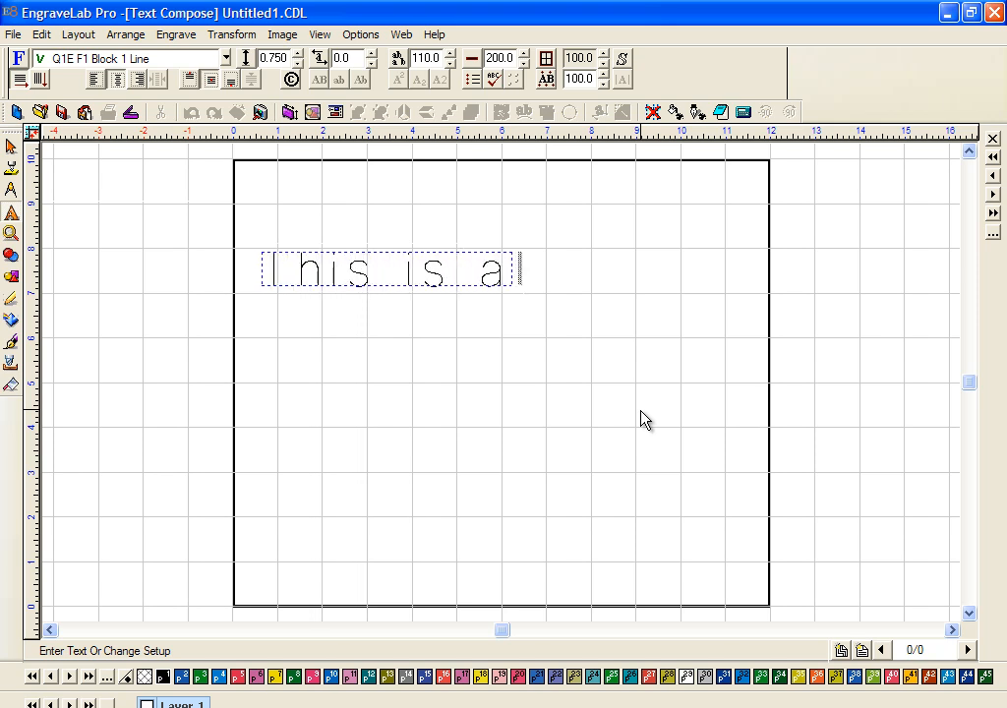
text( Plaq)
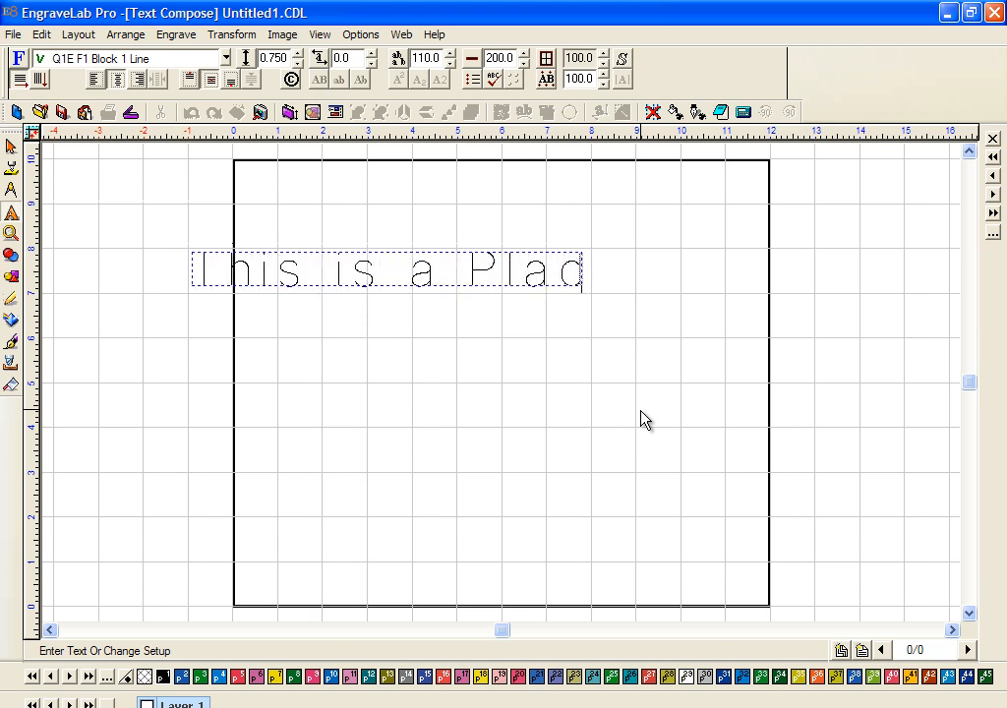
text(ue)
click(11, 147)
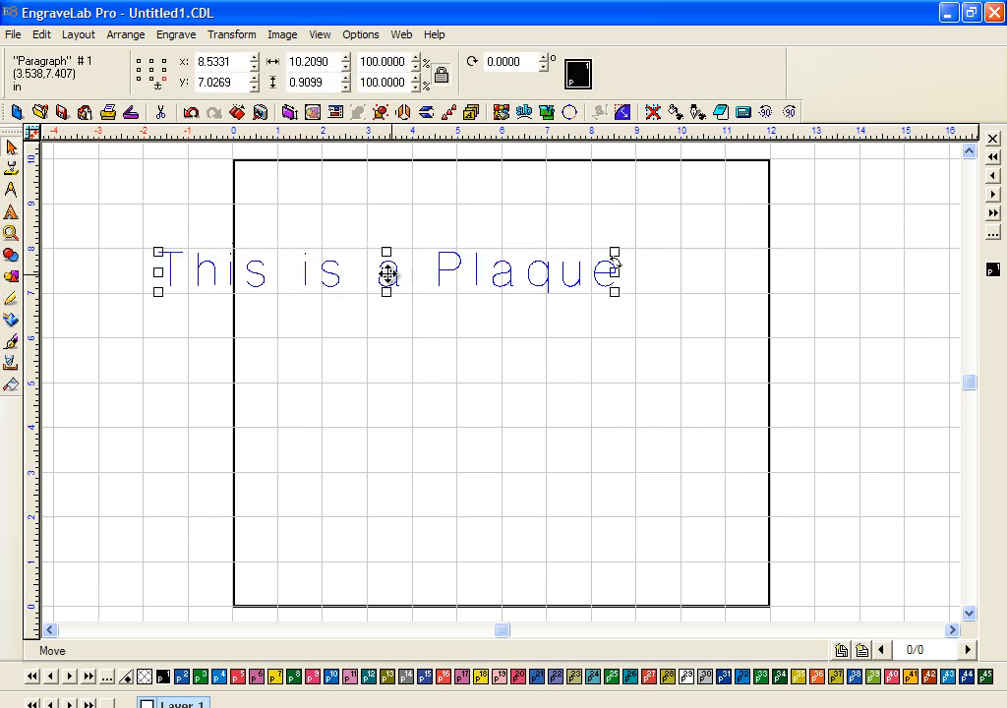
drag(388, 273, 387, 384)
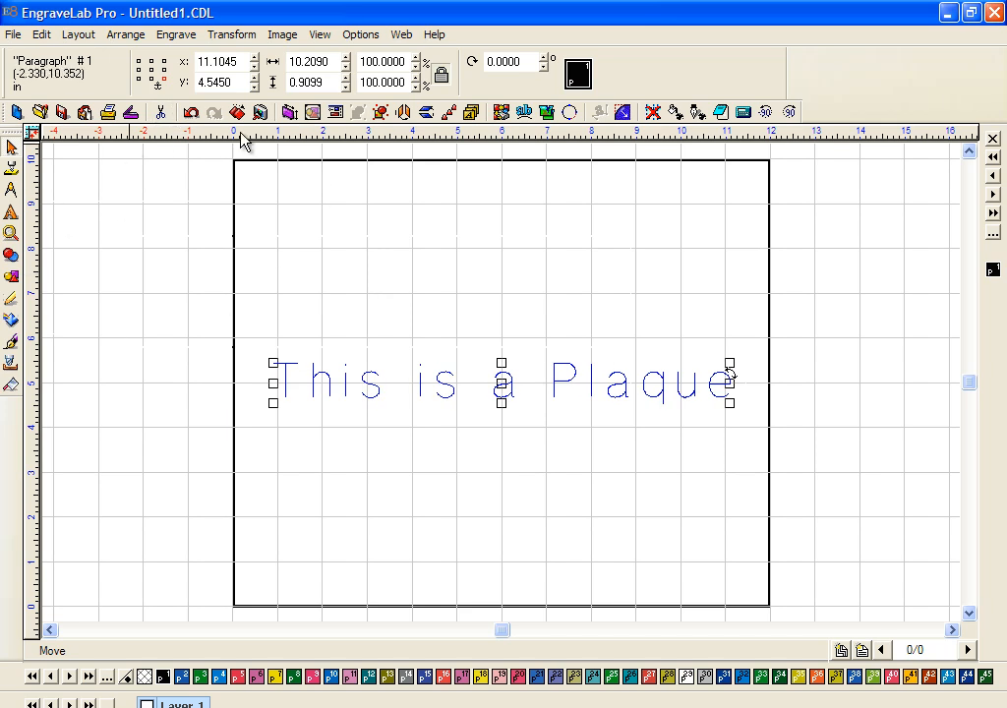
Step: Start a new composed text near the plate's upper-left corner and set its font to Q1E S2 Ornamentals
click(12, 213)
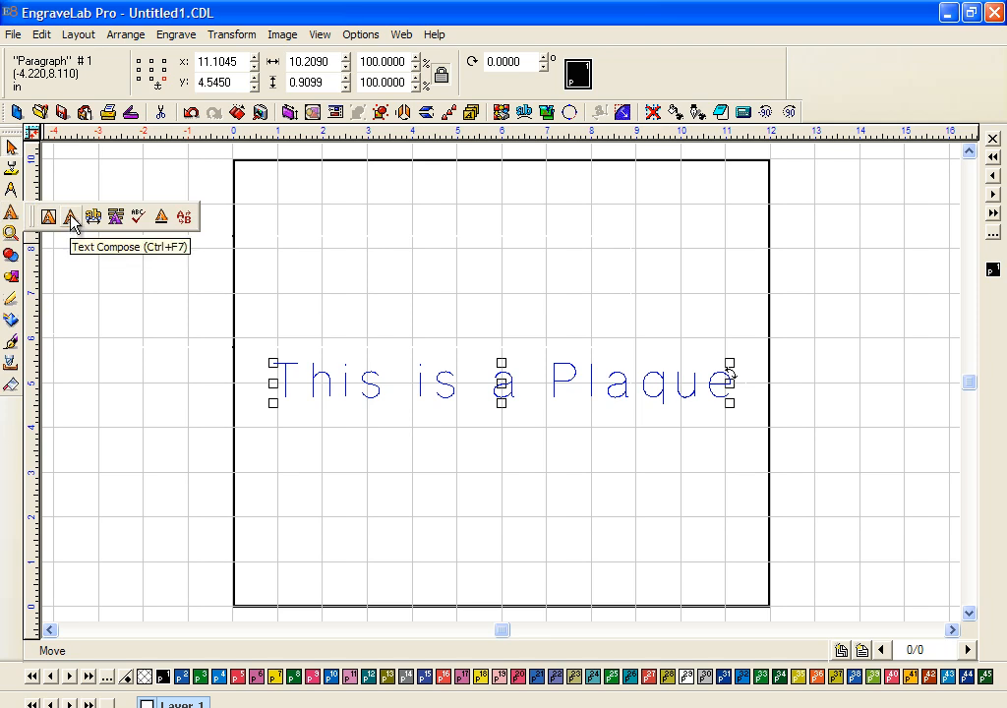
click(71, 218)
click(308, 236)
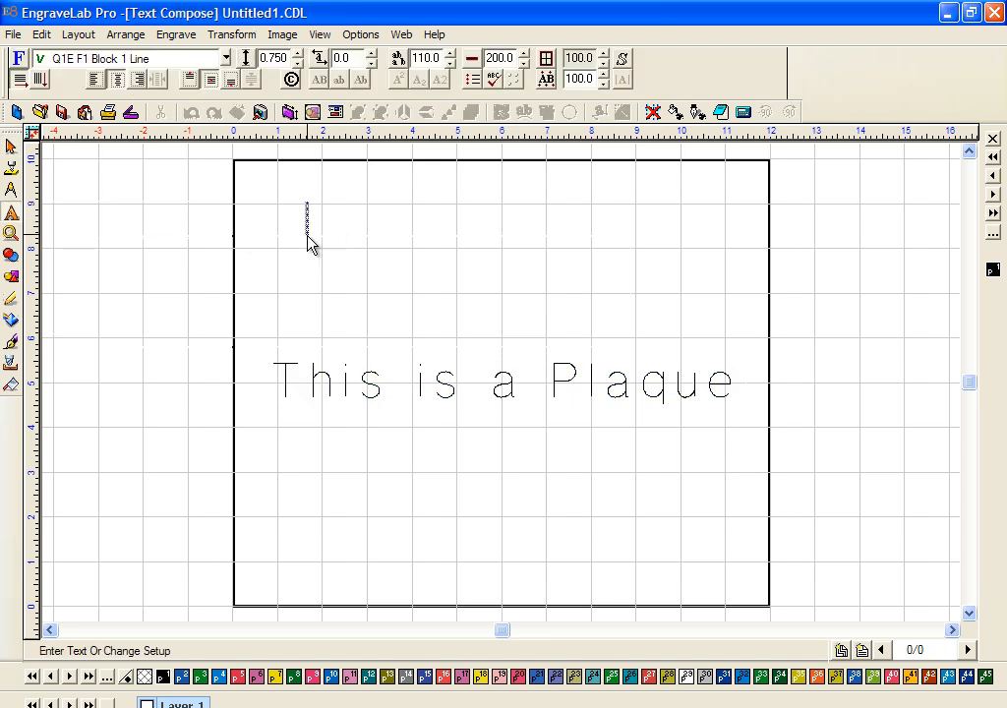
click(225, 59)
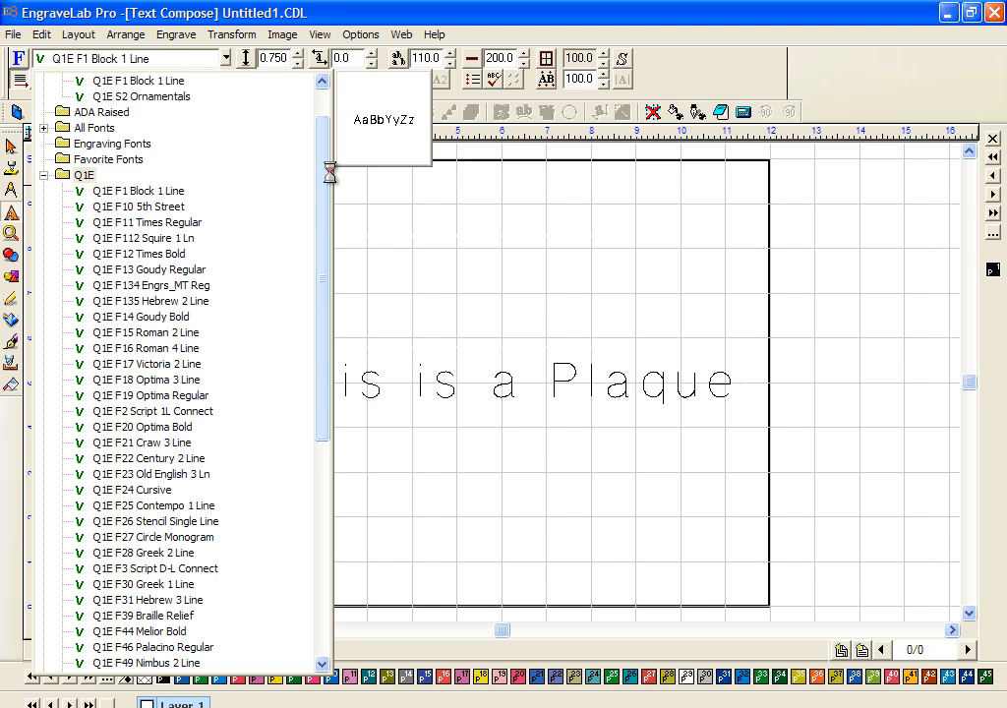
click(43, 176)
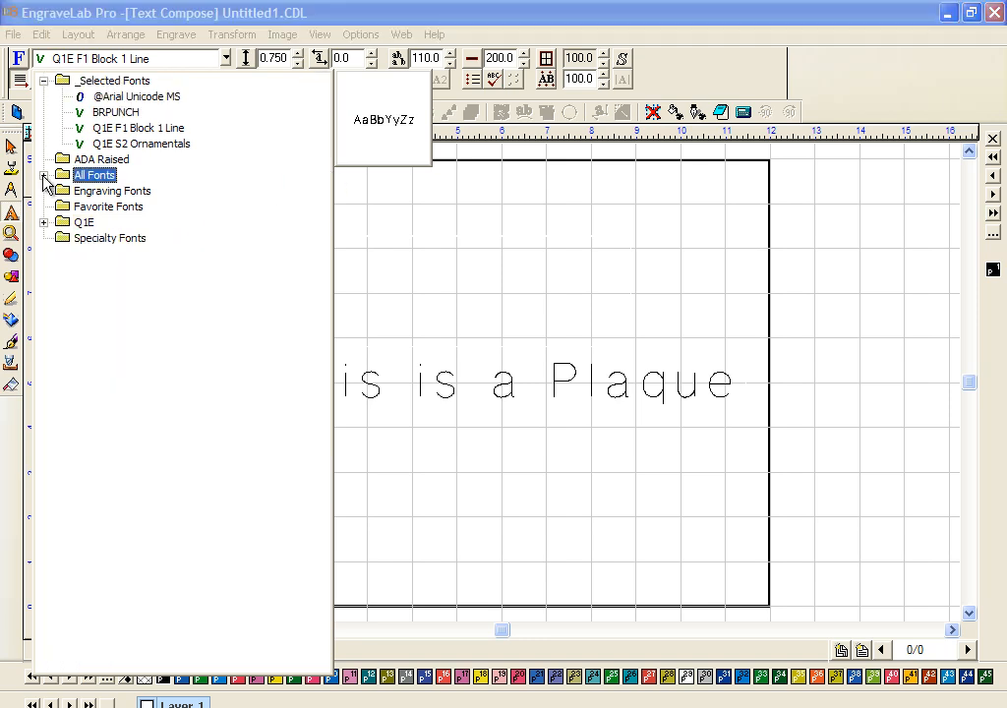
click(45, 224)
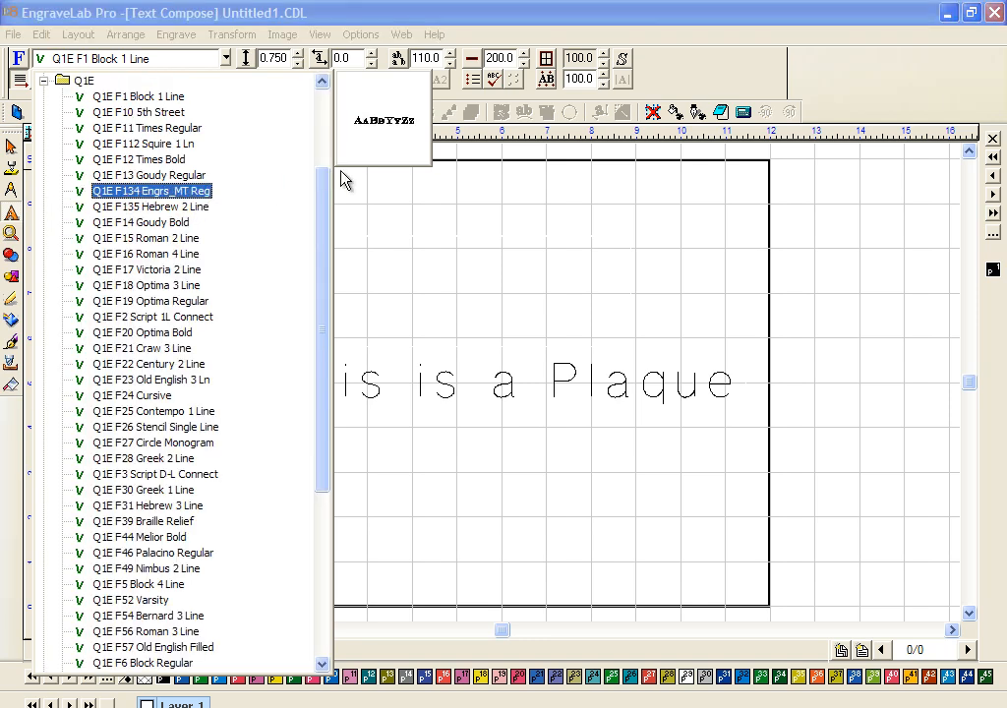
drag(328, 203, 338, 468)
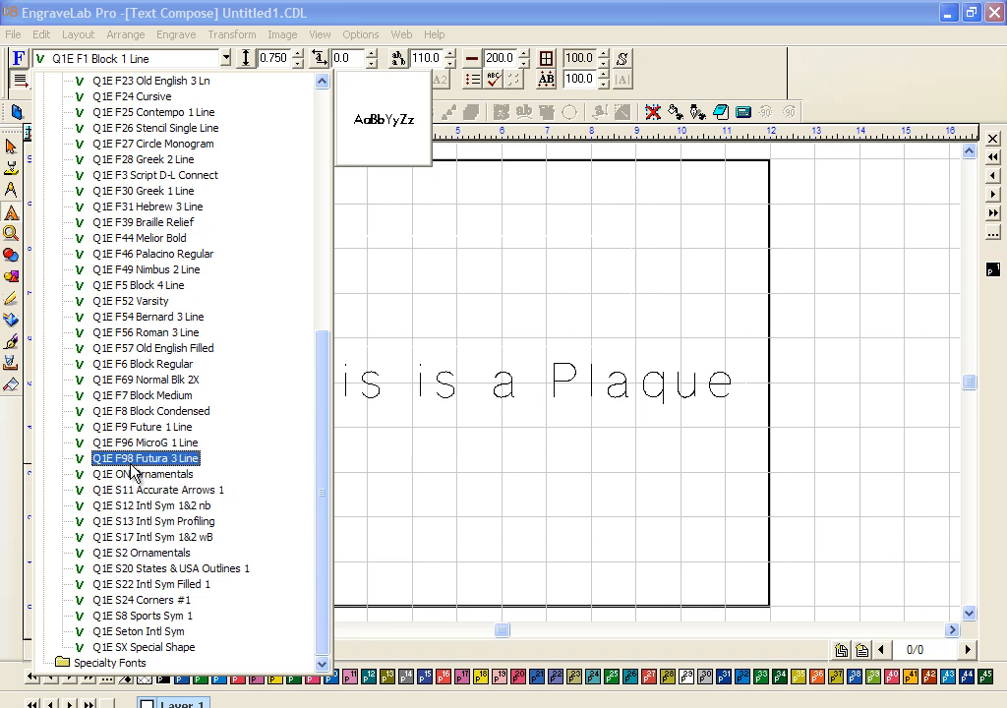
click(144, 555)
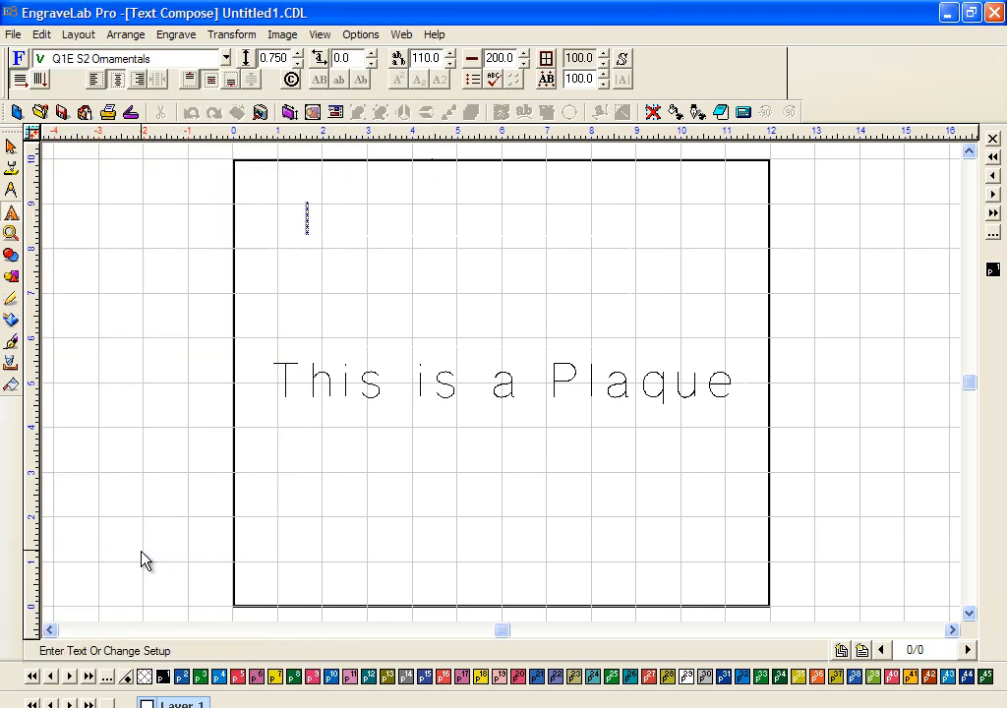
Step: Insert the four ornate scroll corner characters from the Character Picker into the new text
click(292, 83)
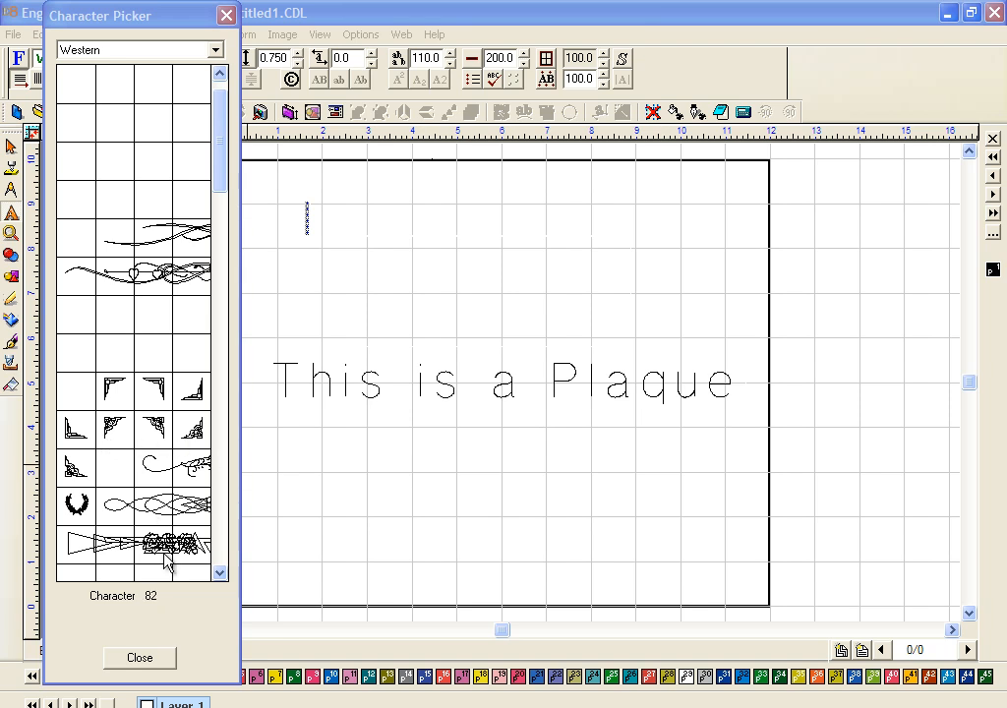
click(115, 430)
click(153, 428)
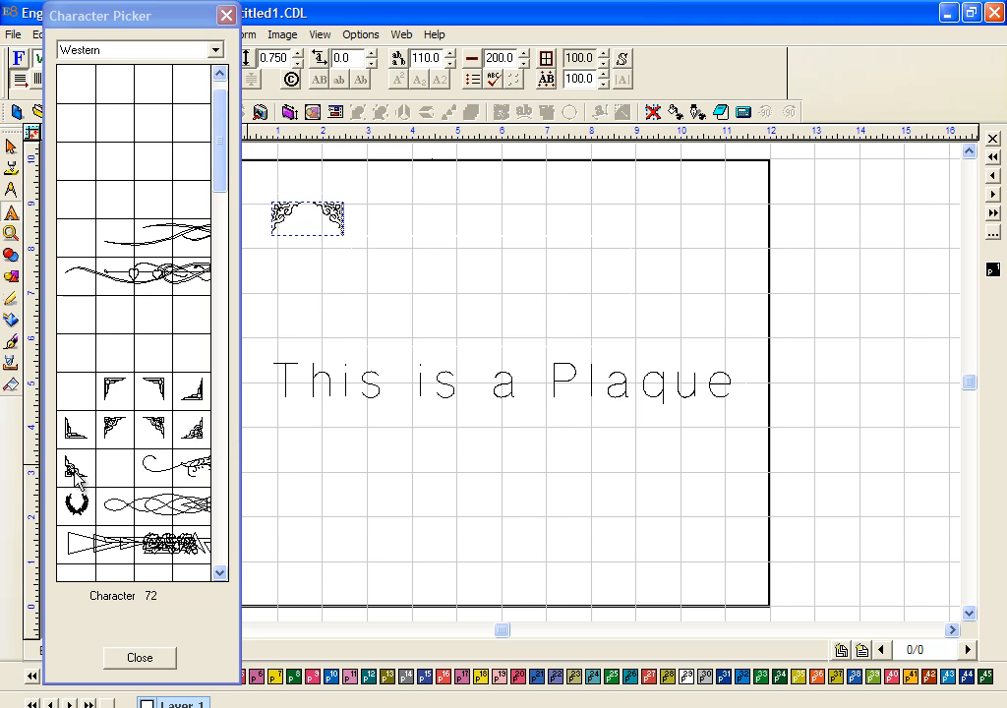
click(193, 430)
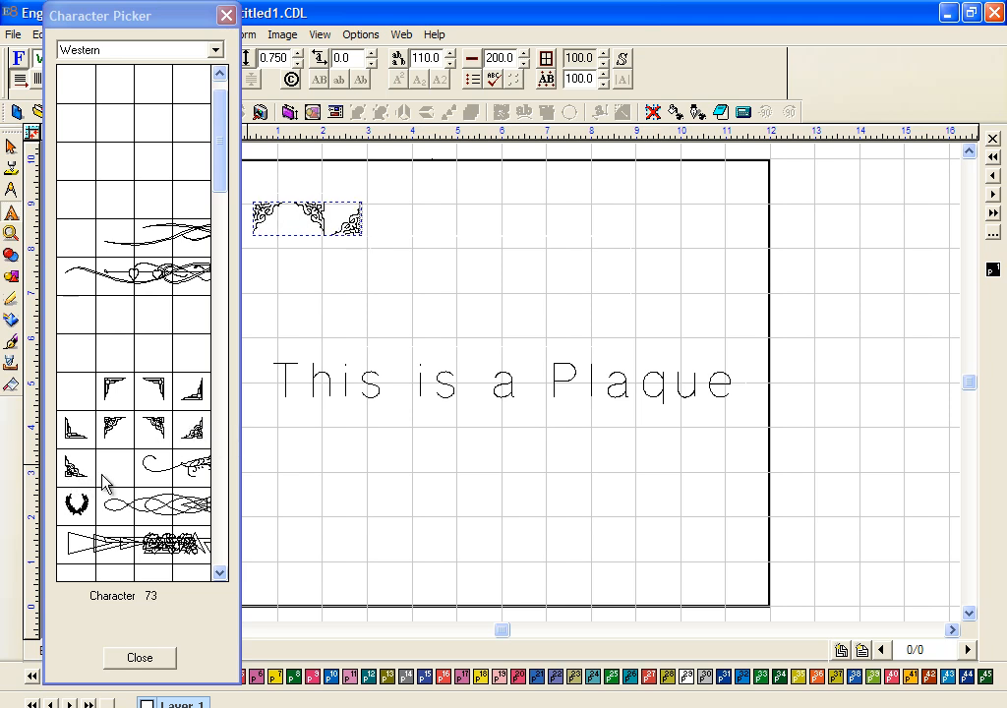
click(71, 477)
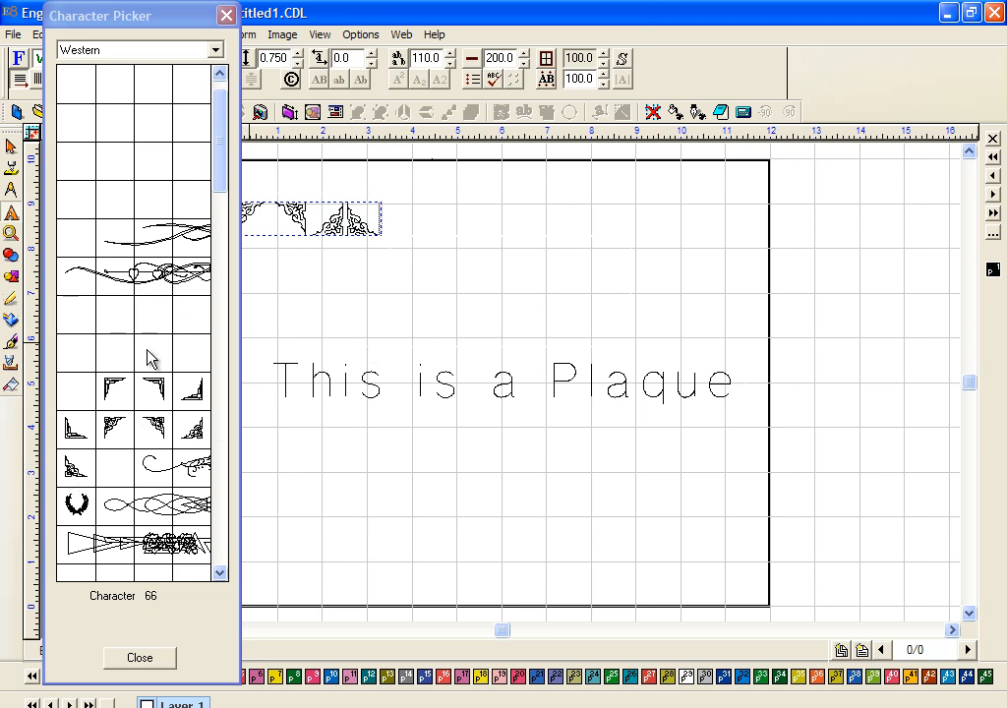
Step: Insert the heart divider, the long swirl and the looped ornament characters after the corners, and finish the ornament text
click(119, 287)
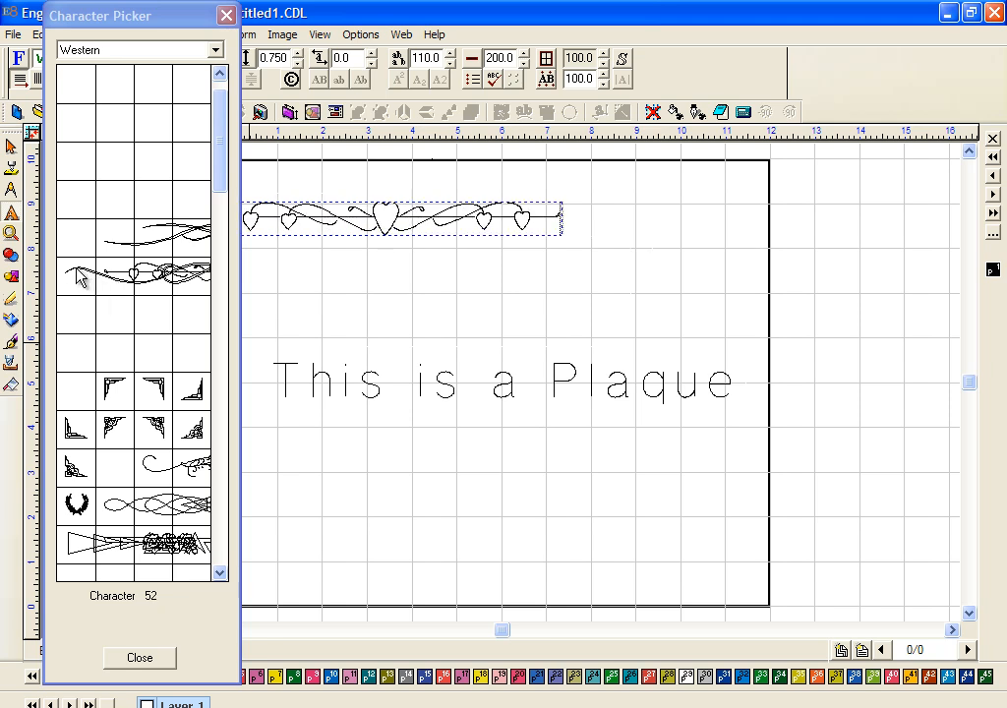
click(77, 270)
scroll(580, 338, down, 3)
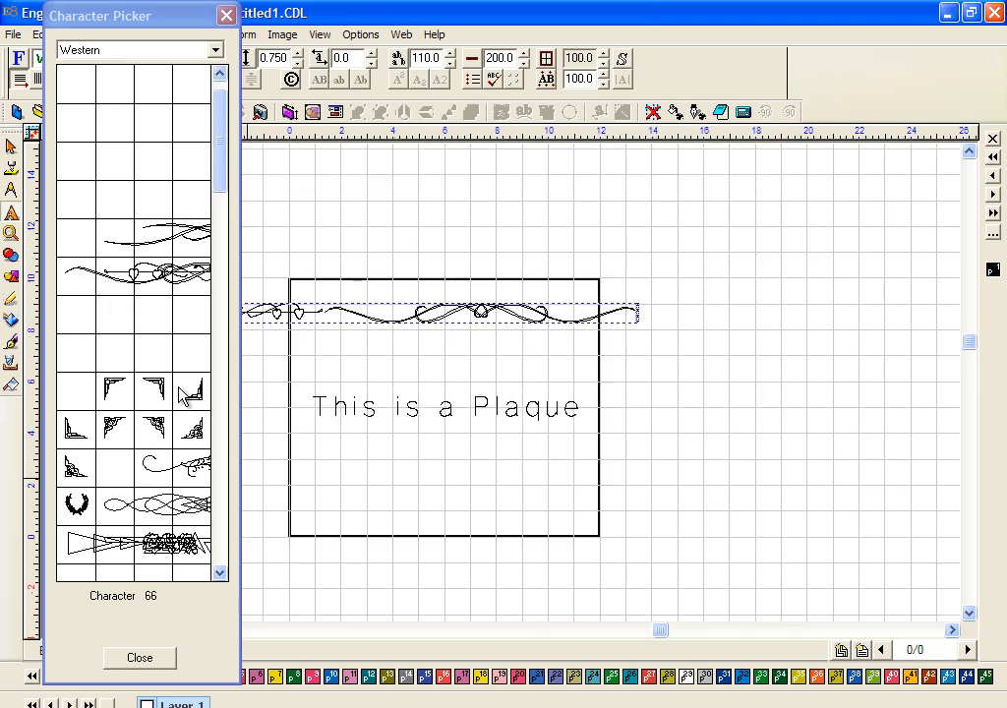
click(122, 510)
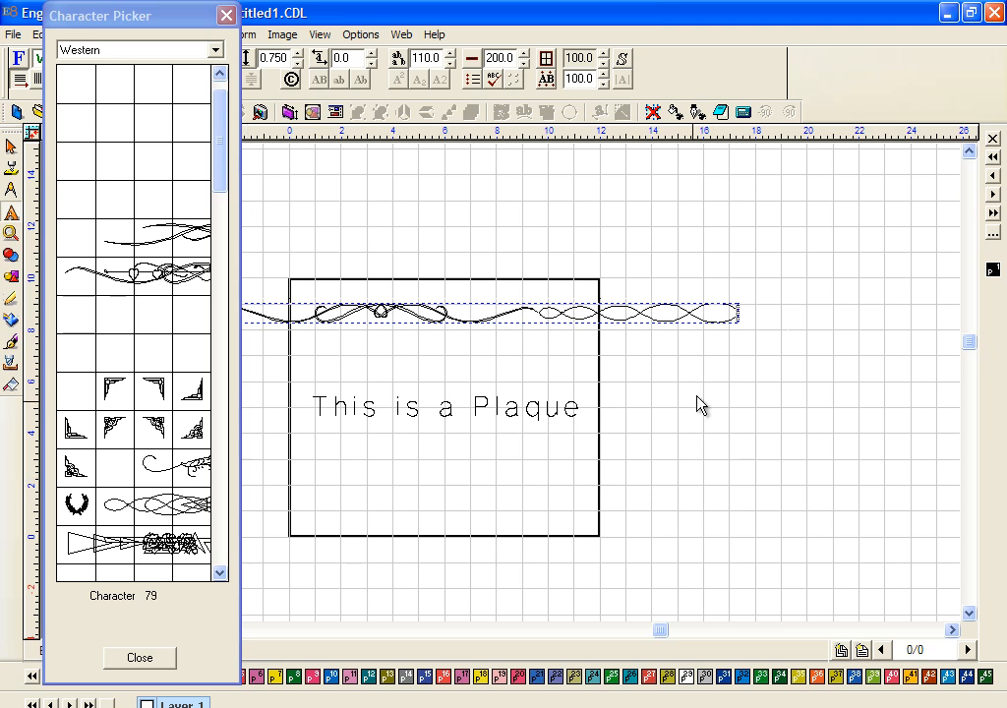
click(226, 18)
right_click(378, 187)
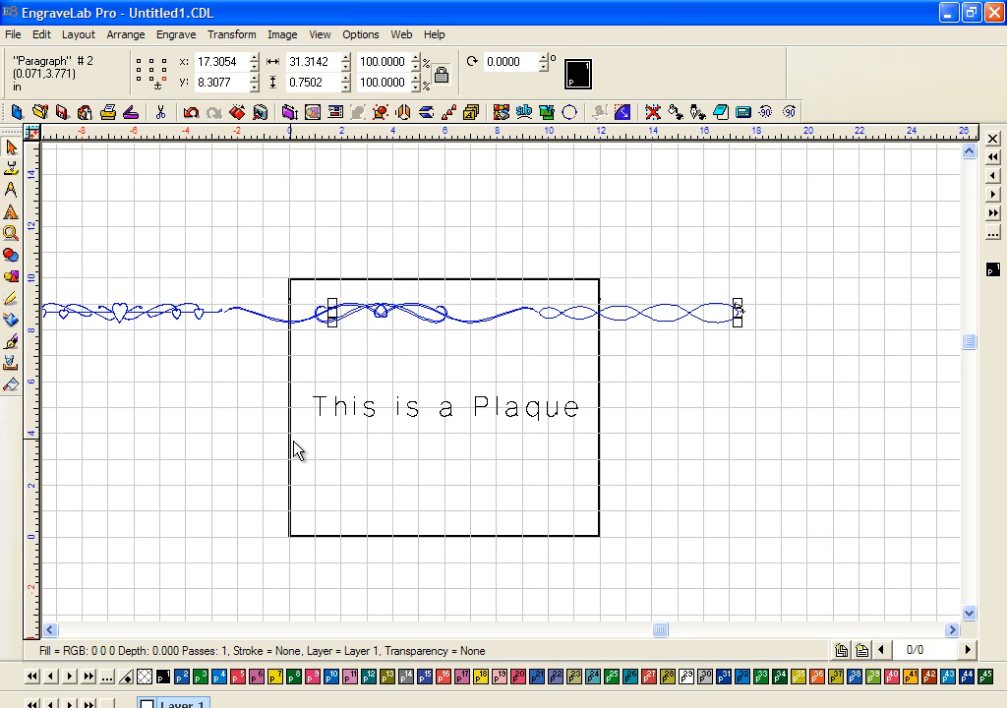
Step: Break the ornament text apart into individual characters and deselect them
scroll(293, 441, down, 1)
click(78, 34)
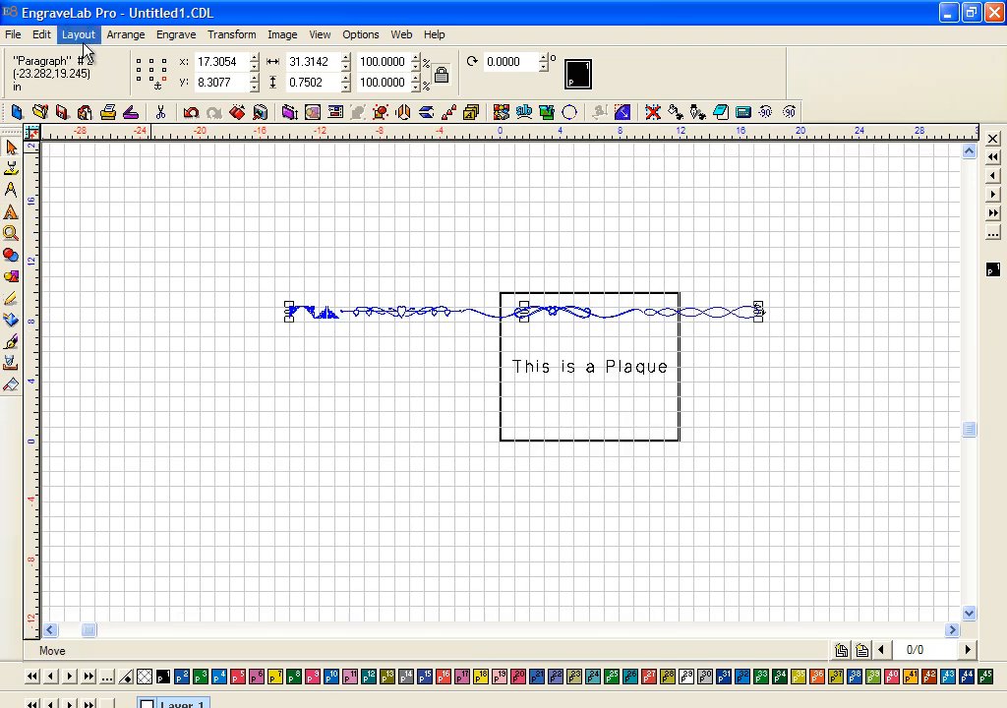
click(113, 115)
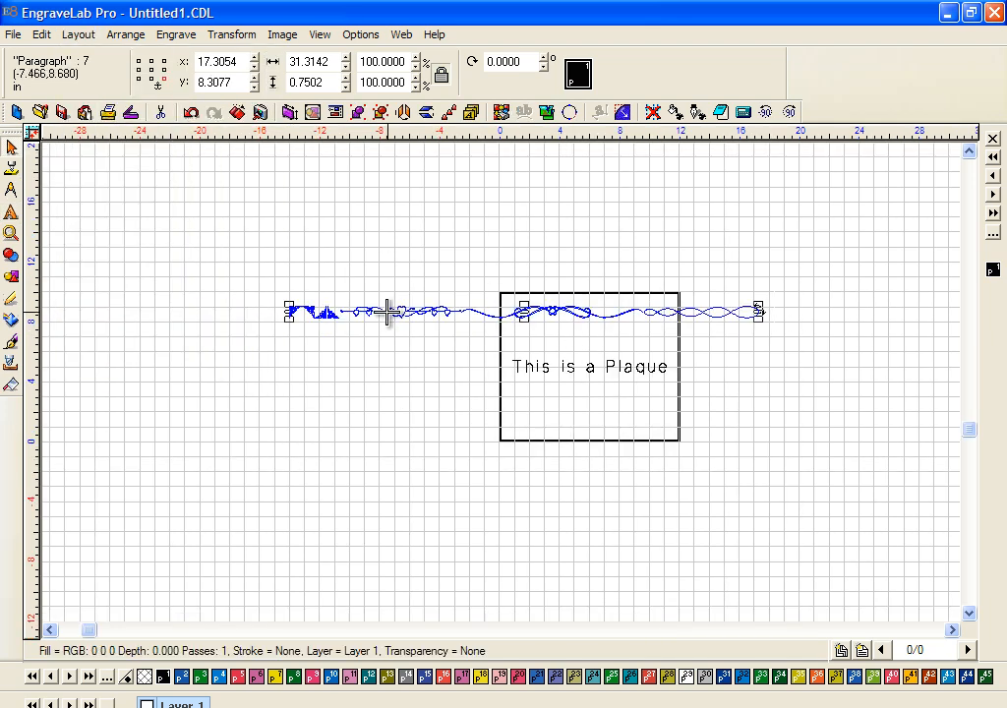
click(413, 377)
Step: Move the heart divider and the long swirl below the plaque text, and the looped ornament above it
click(421, 328)
drag(421, 327, 598, 388)
click(554, 312)
drag(554, 313, 598, 416)
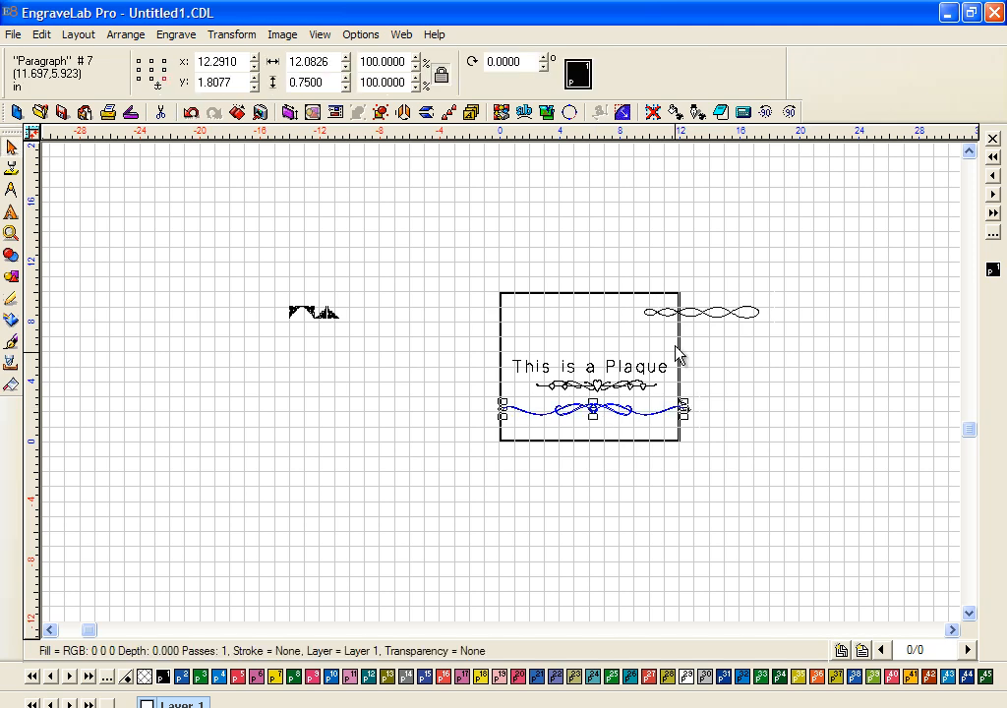
click(708, 313)
drag(704, 311, 527, 346)
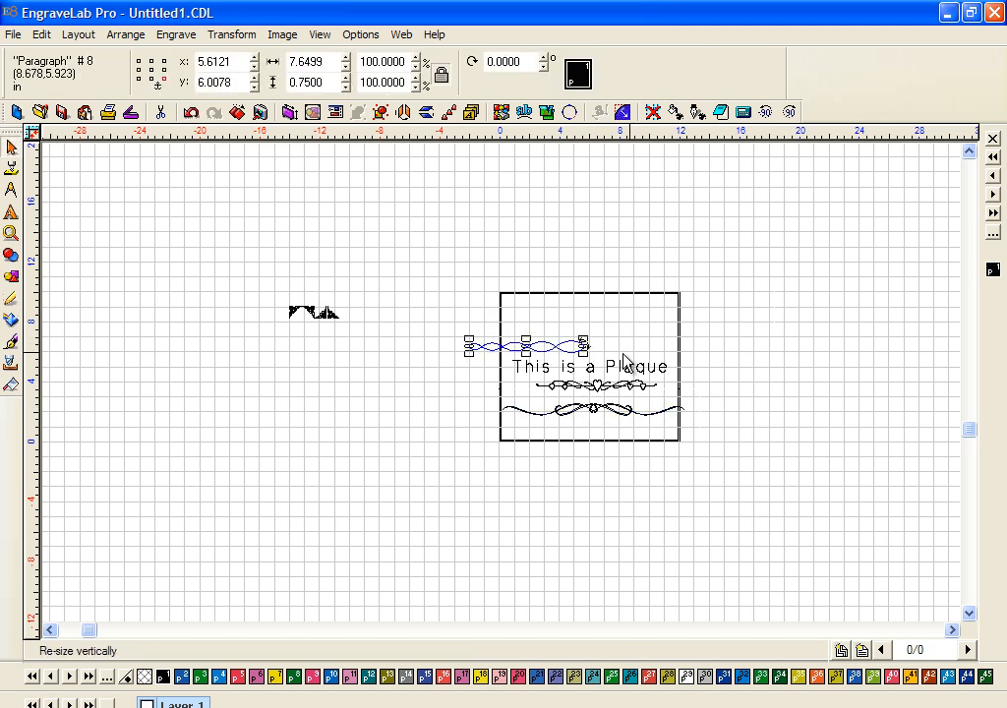
Step: Array the looped ornament in a grid with Total X set to 2 and the horizontal spacing set to 8.2
click(450, 113)
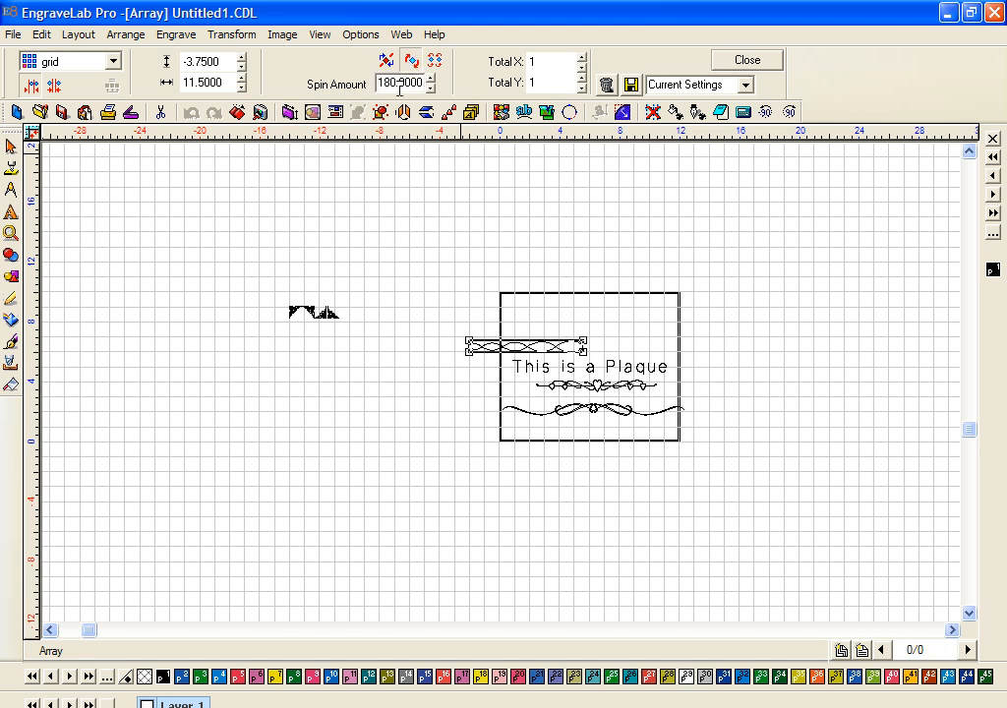
click(582, 57)
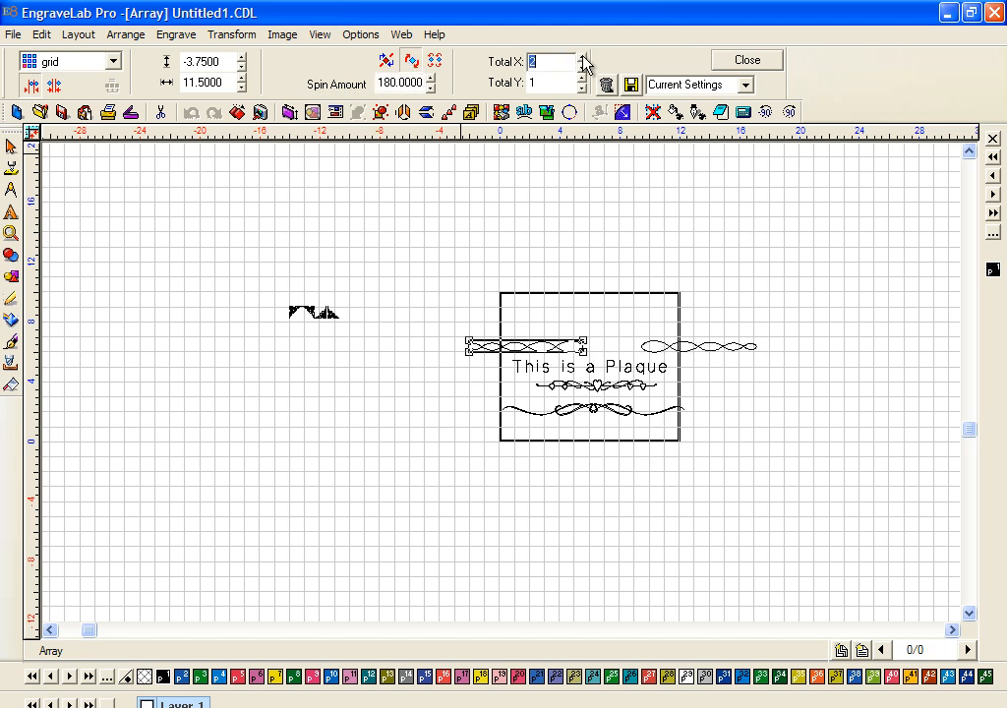
click(241, 89)
click(241, 88)
click(241, 88)
click(241, 88)
click(242, 87)
click(241, 88)
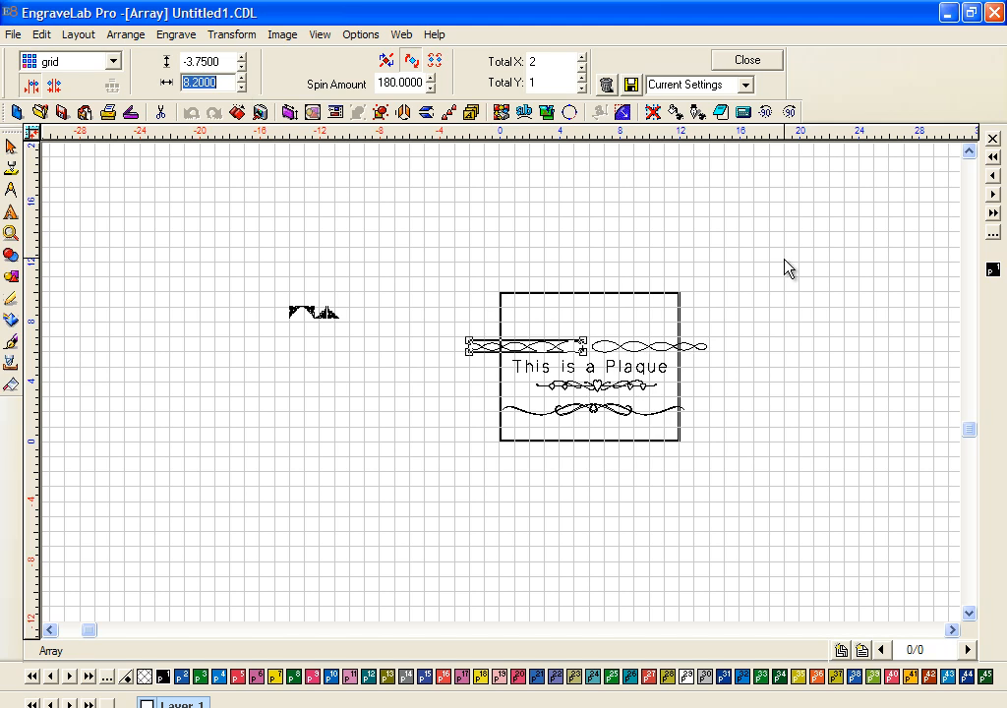
click(761, 62)
Step: Select both looped ornaments, scale them down together to fit the plate, and centre them above the text
drag(439, 298, 755, 371)
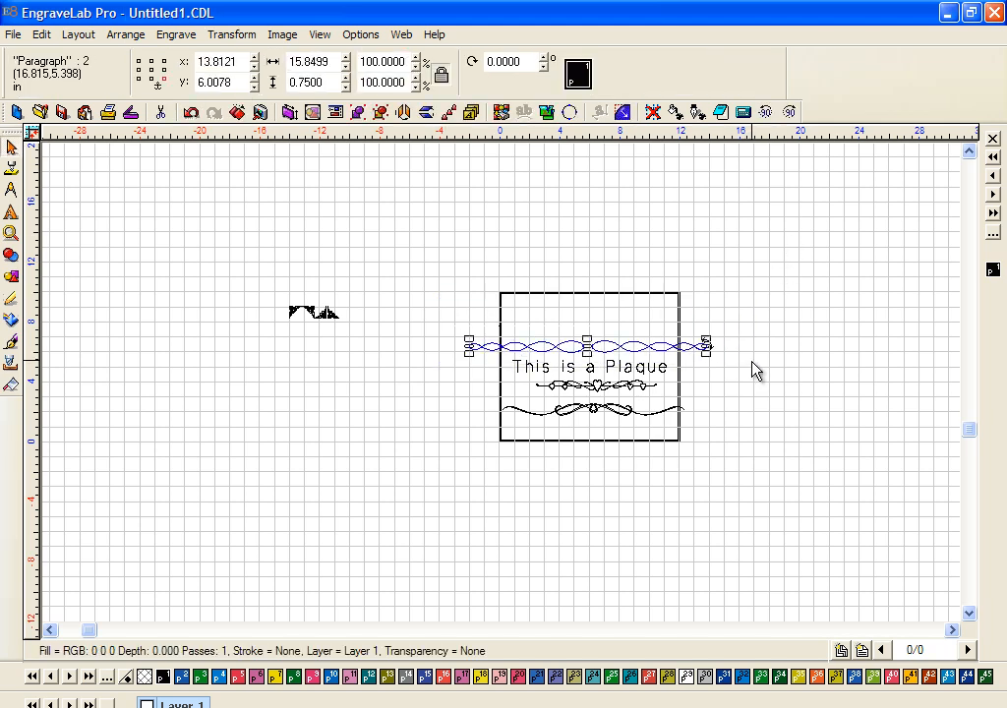
click(416, 87)
click(416, 87)
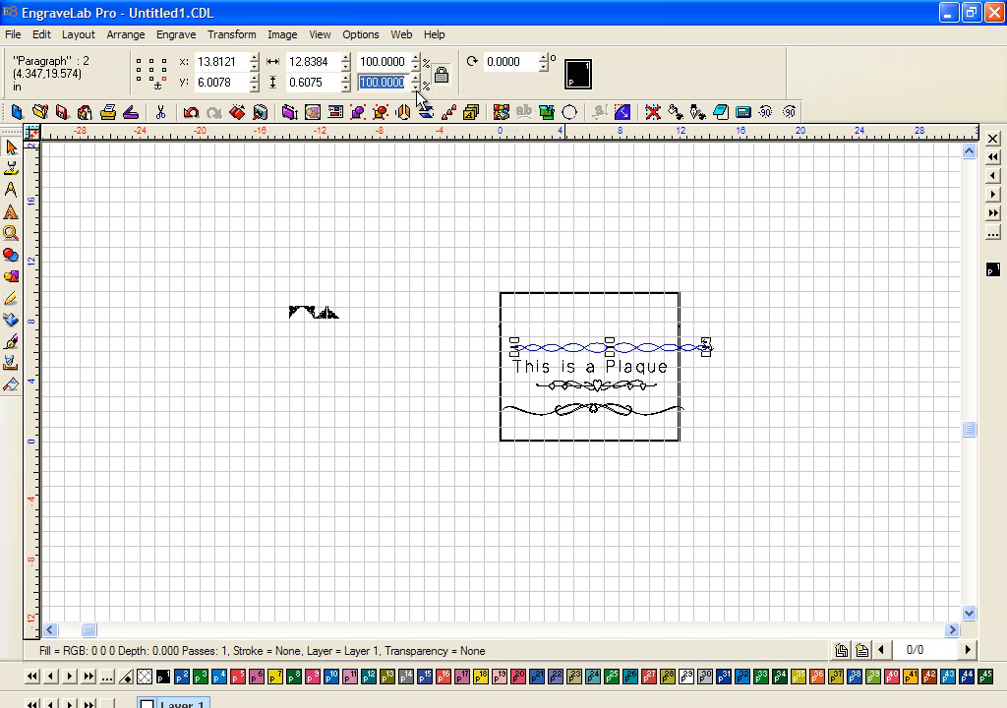
click(416, 87)
drag(620, 347, 598, 346)
click(416, 87)
click(416, 87)
drag(615, 347, 588, 341)
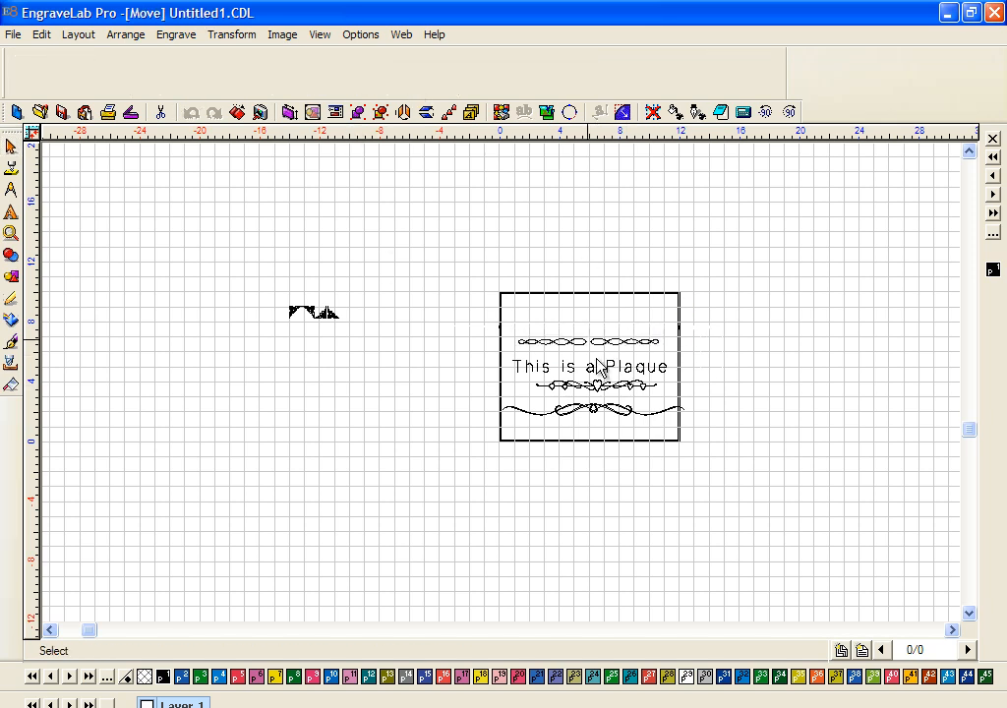
Step: Scale down the long swirl and centre it beneath the heart divider
click(610, 410)
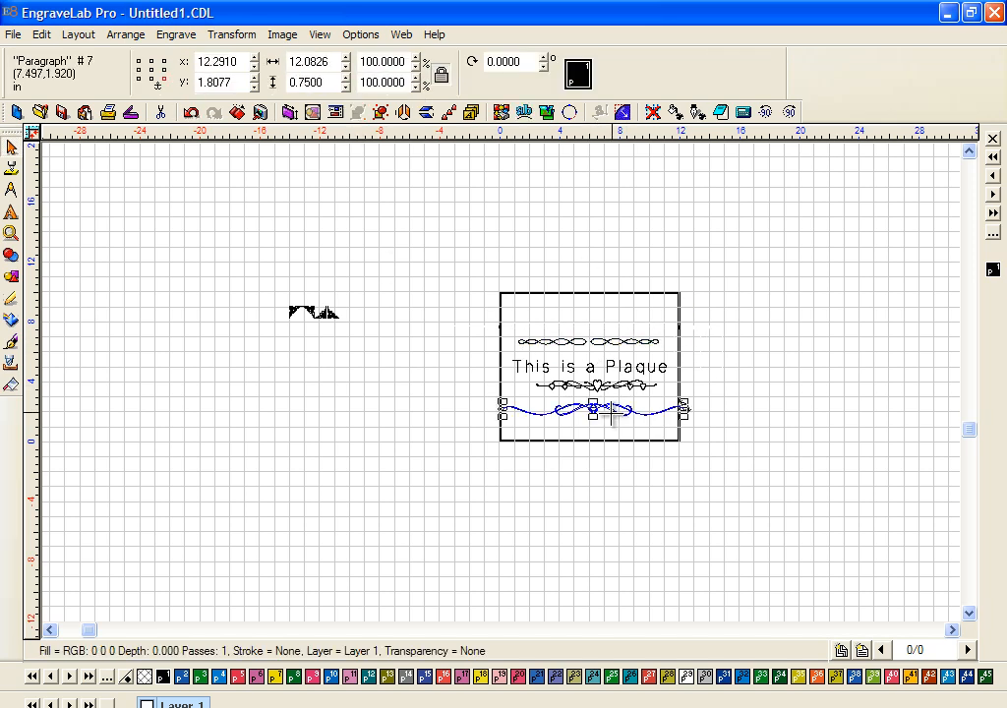
click(417, 86)
click(416, 87)
mouse_move(610, 414)
mouse_down()
mouse_move(597, 418)
mouse_move(596, 409)
mouse_up()
Step: Move the four corner ornaments together onto the upper part of the plate above the looped ornaments
click(727, 313)
drag(254, 253, 369, 334)
drag(309, 315, 573, 320)
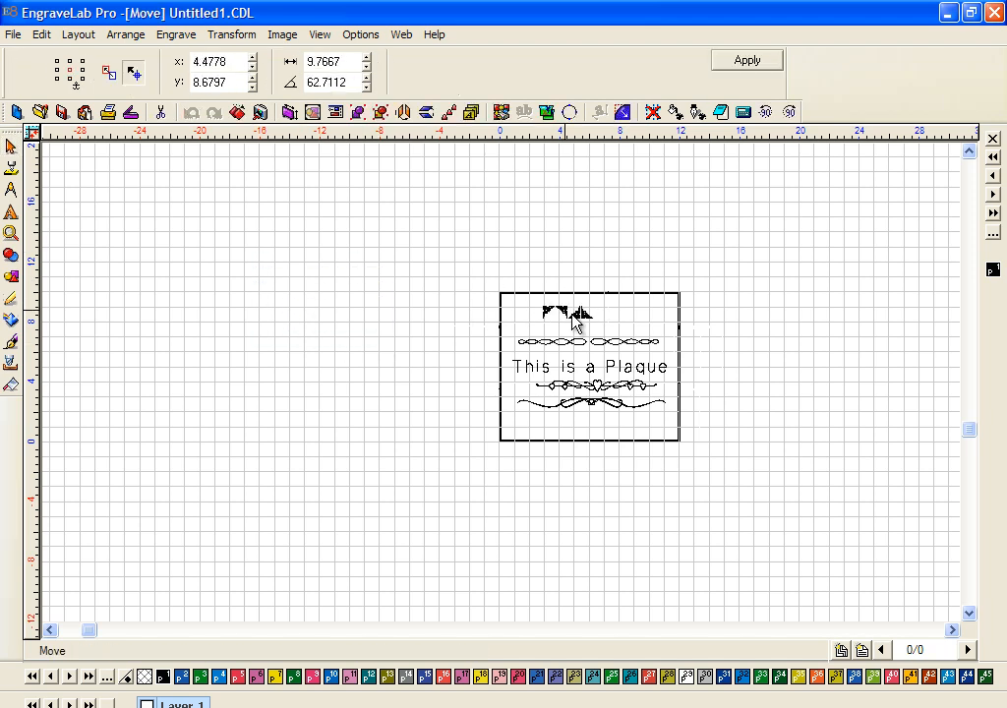
key(F5)
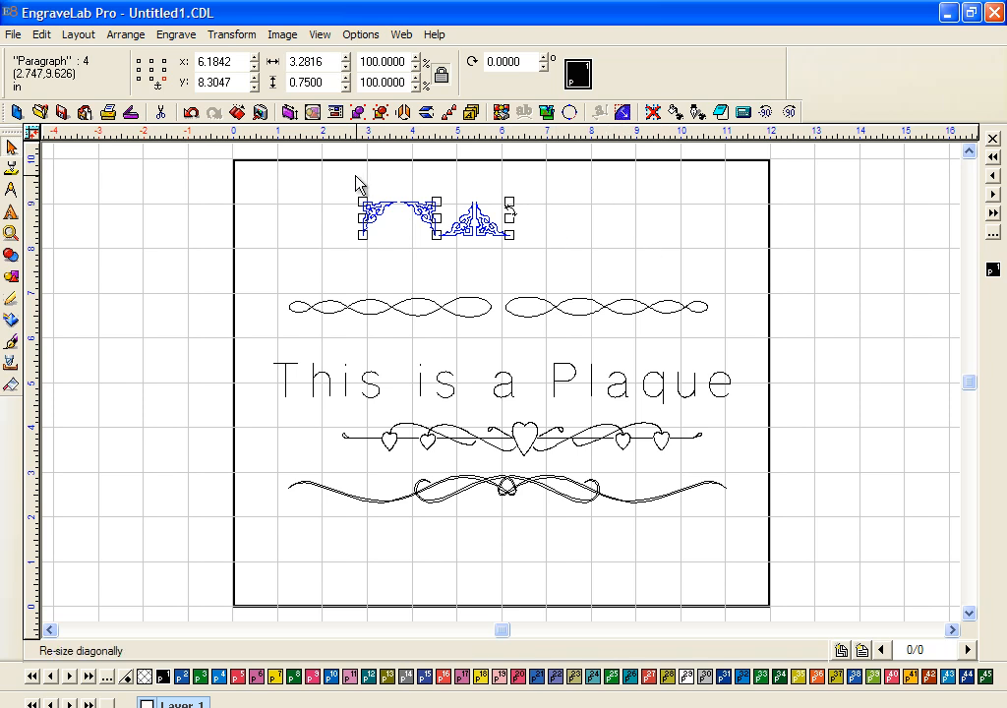
Step: Enlarge the four corner ornaments proportionally to a height of 1.45 in
click(347, 78)
click(348, 78)
click(347, 78)
click(348, 78)
click(346, 77)
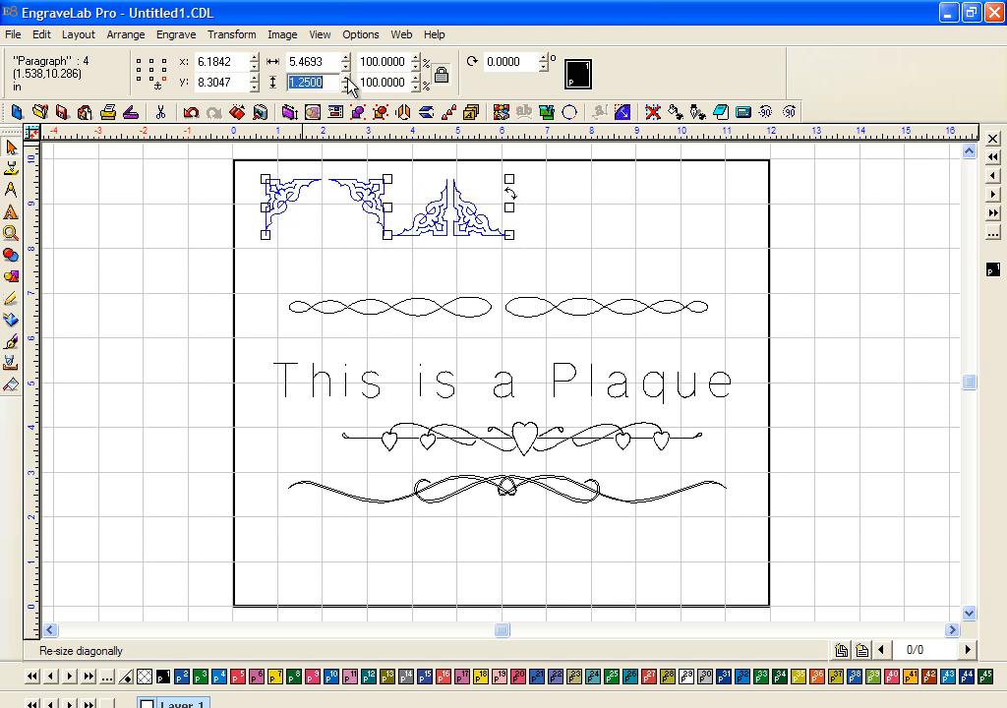
click(347, 78)
click(348, 77)
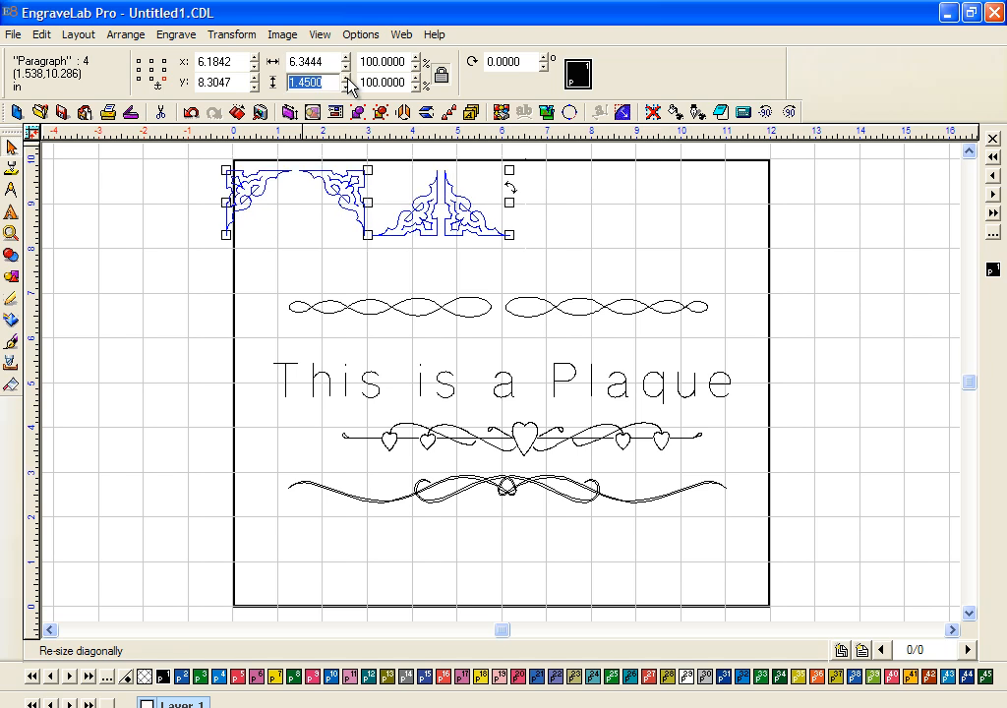
Step: Enlarge the four corner ornaments proportionally to a height of 1.75 in and move them together fully onto the upper plate
click(348, 78)
double_click(302, 82)
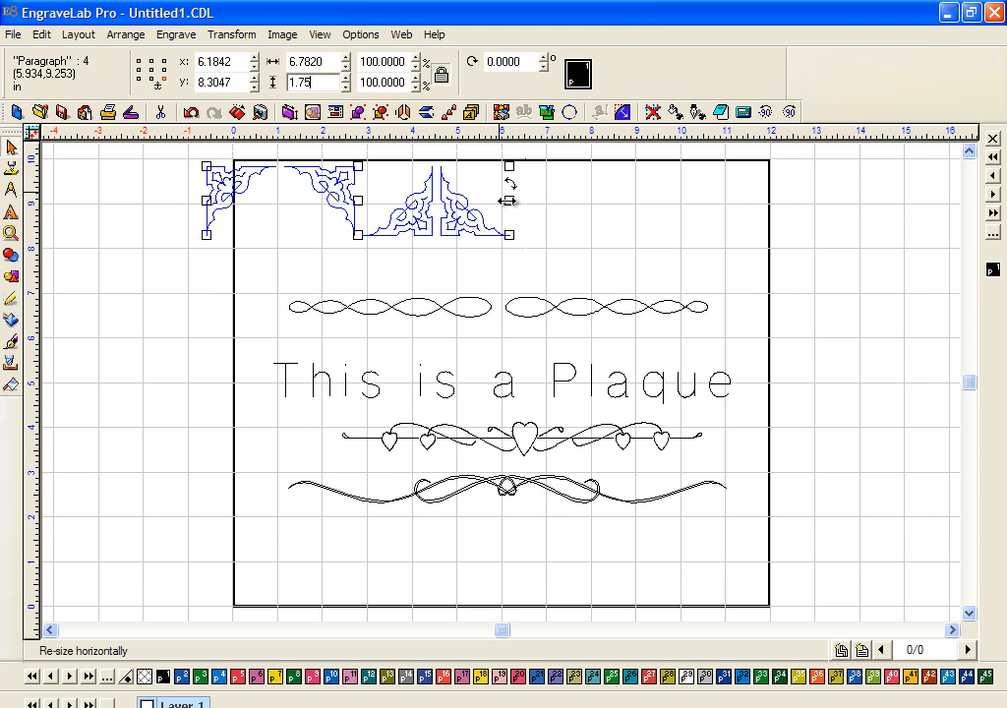
text(1.75)
key(Return)
drag(349, 211, 446, 224)
click(735, 221)
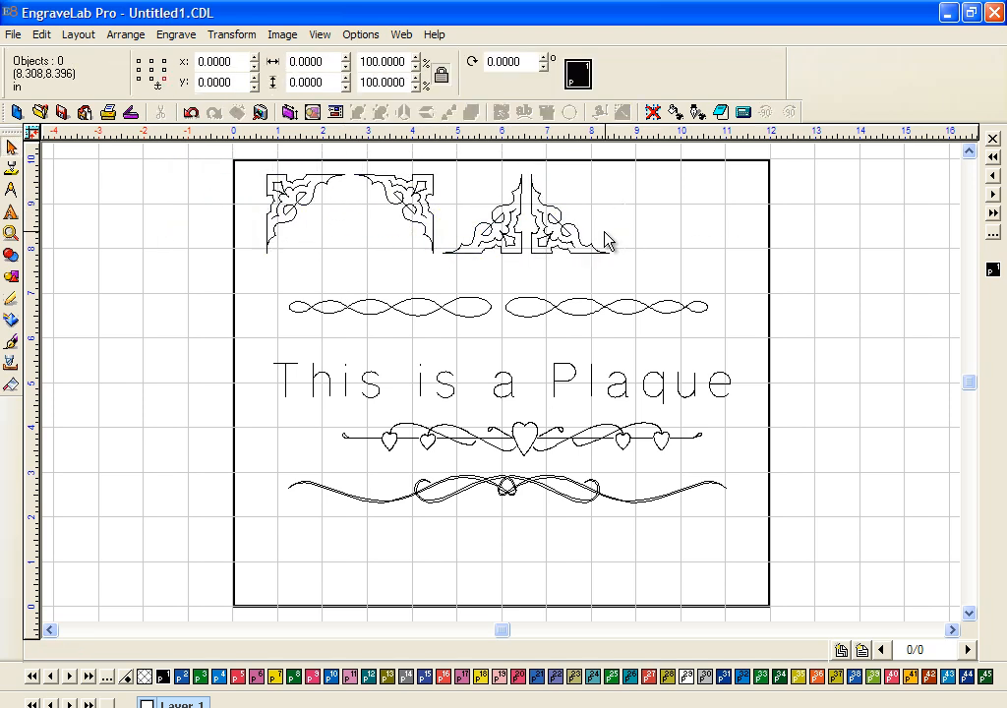
Step: Distribute the four corner ornaments, placing each one near the plate corner that matches its orientation
click(574, 225)
drag(573, 226, 295, 533)
click(505, 230)
drag(506, 229, 733, 563)
click(399, 201)
drag(399, 202, 724, 202)
click(310, 226)
drag(311, 227, 293, 221)
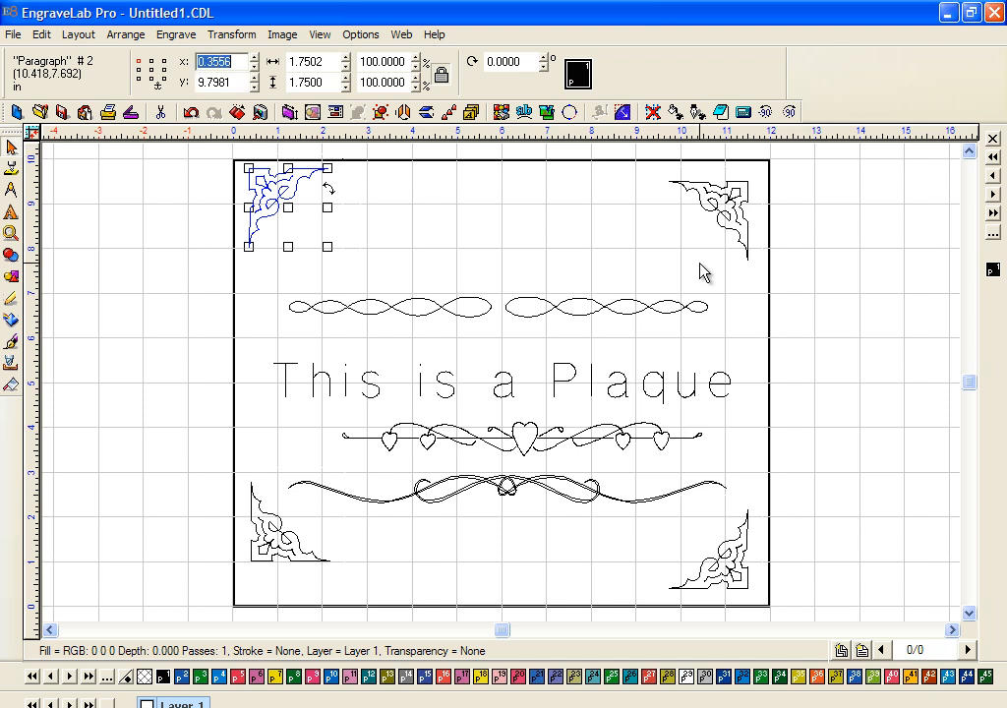
Step: Position the upper-left corner ornament's top-left point at x 0.25 and y 9.75 in
key(Return)
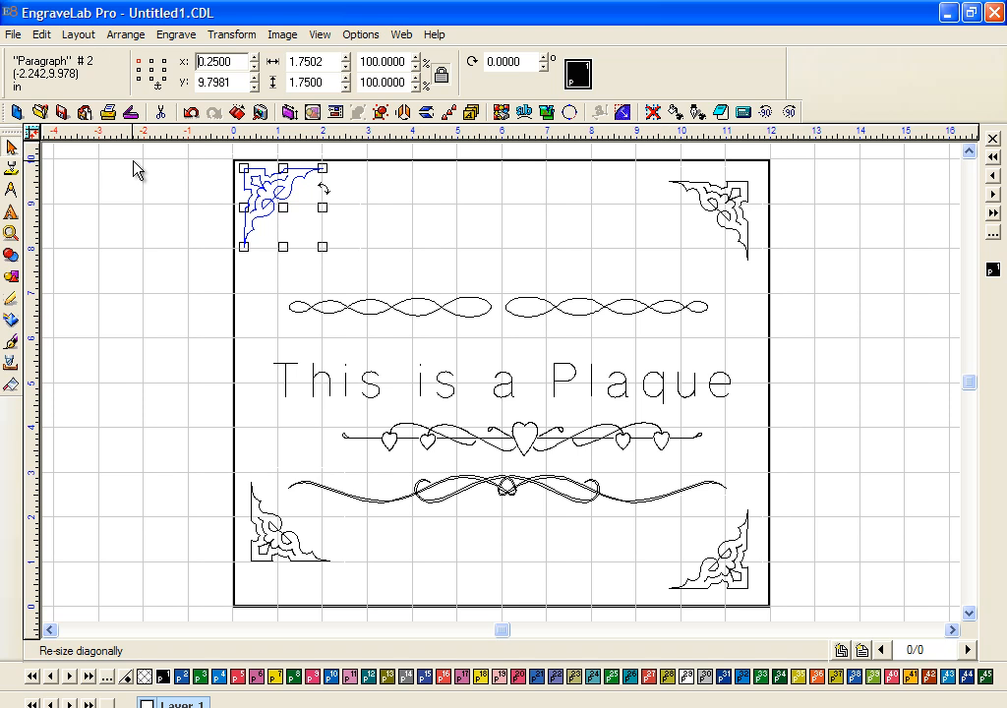
double_click(213, 82)
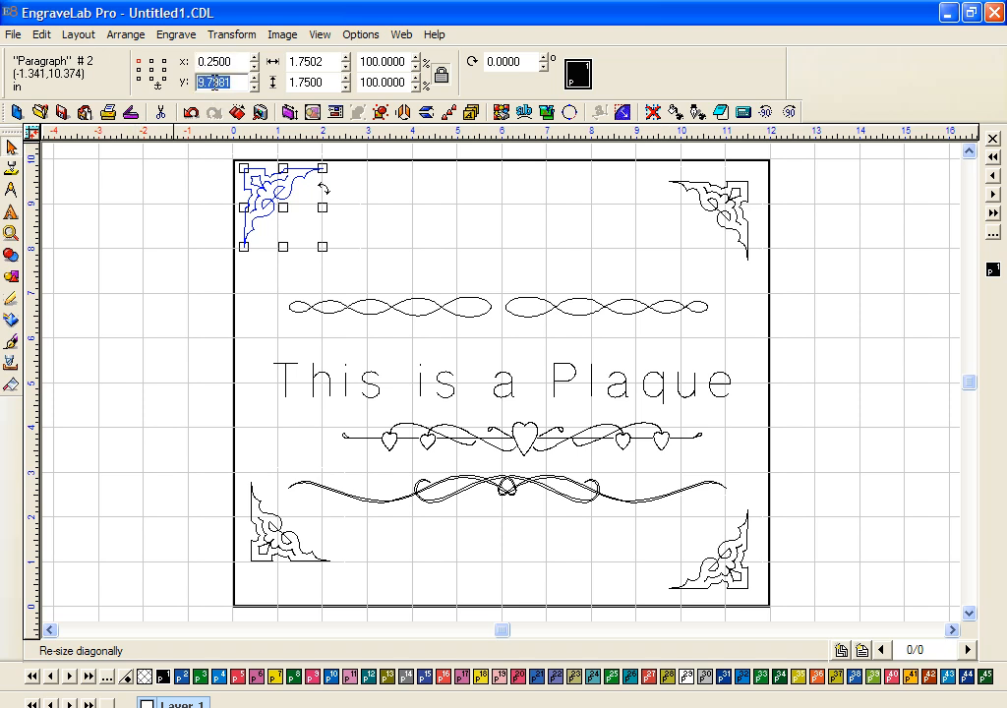
key(Return)
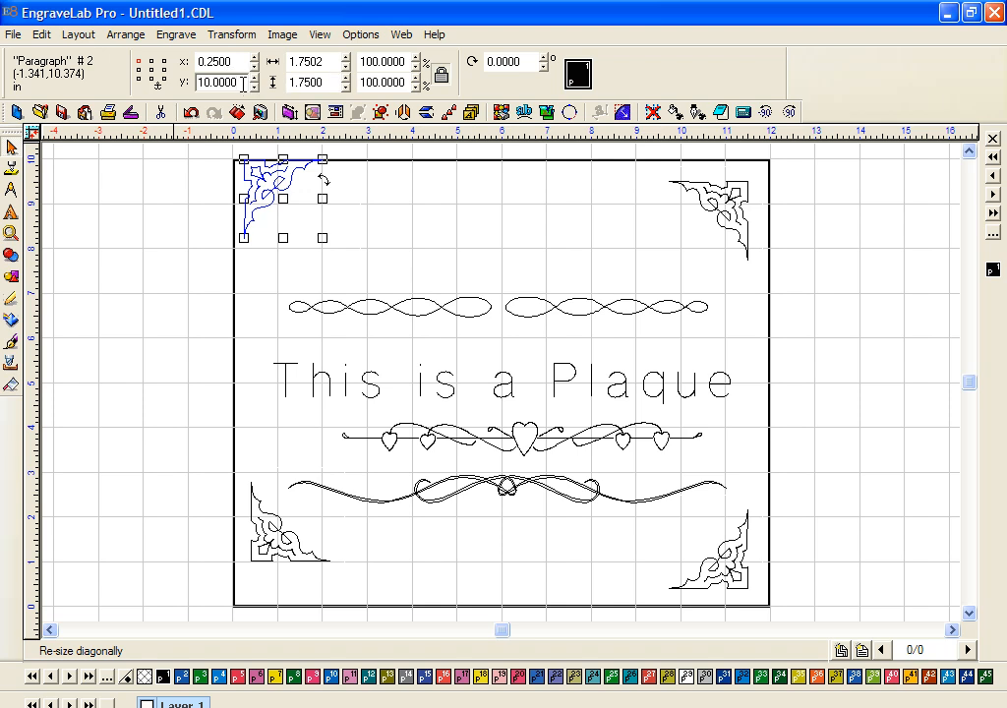
text(-.25)
key(Return)
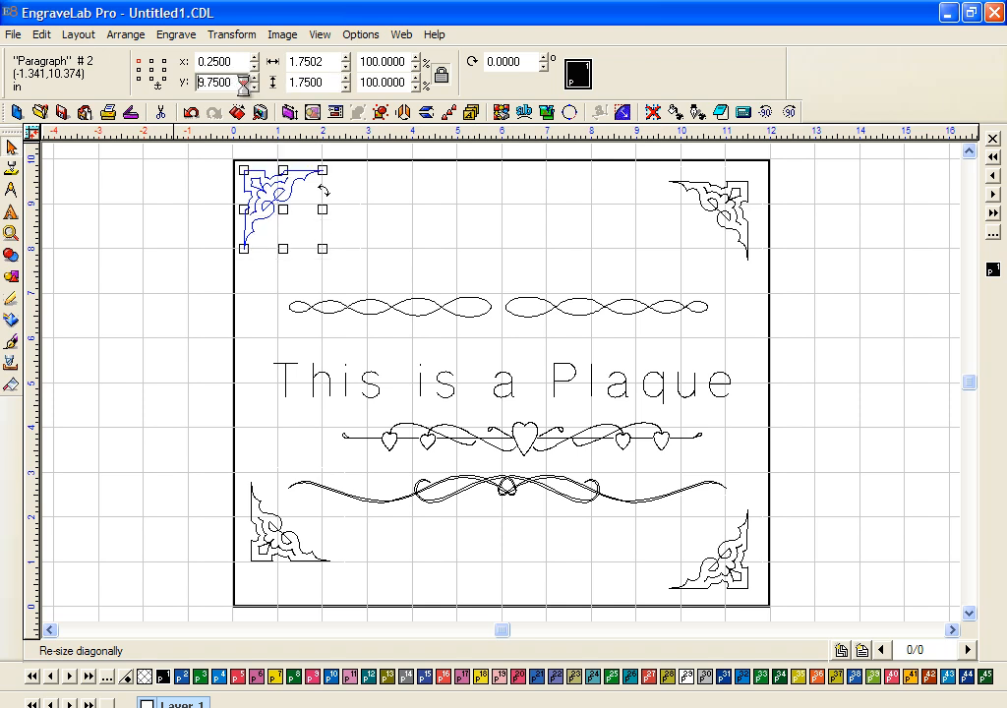
Step: Align the top edges of the upper-left and upper-right corner ornaments
drag(796, 286, 646, 169)
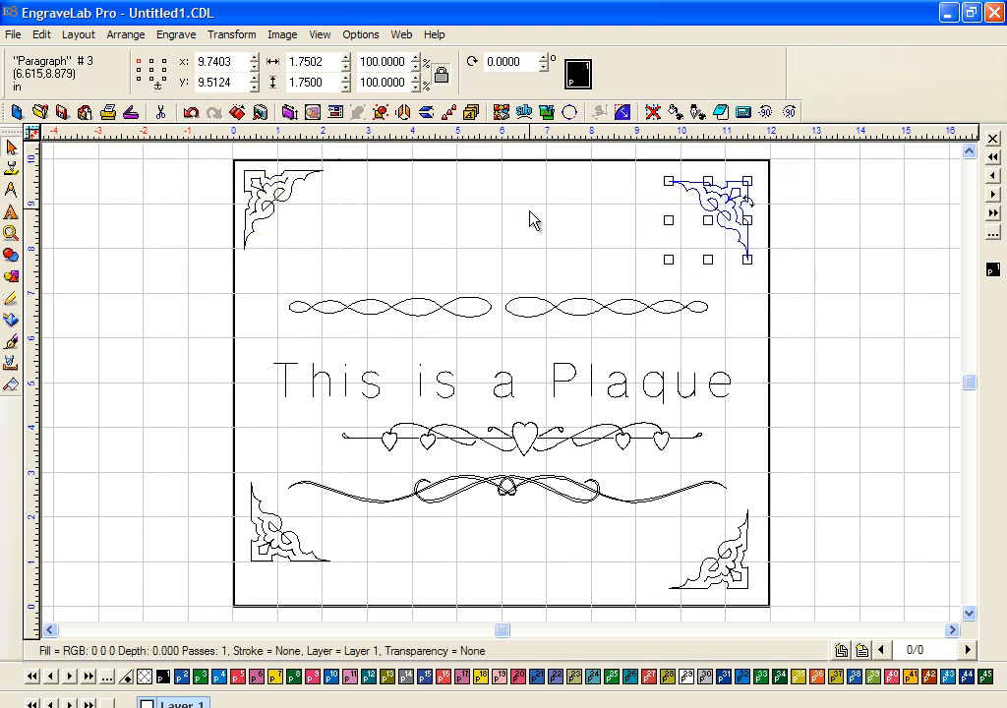
drag(196, 276, 360, 154)
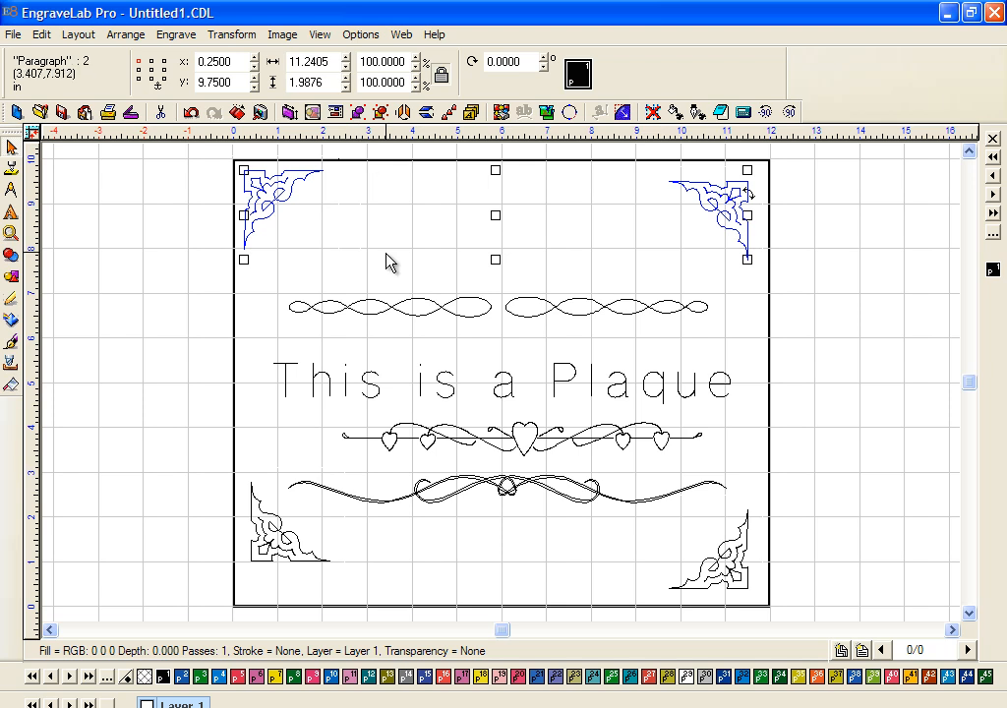
key(a)
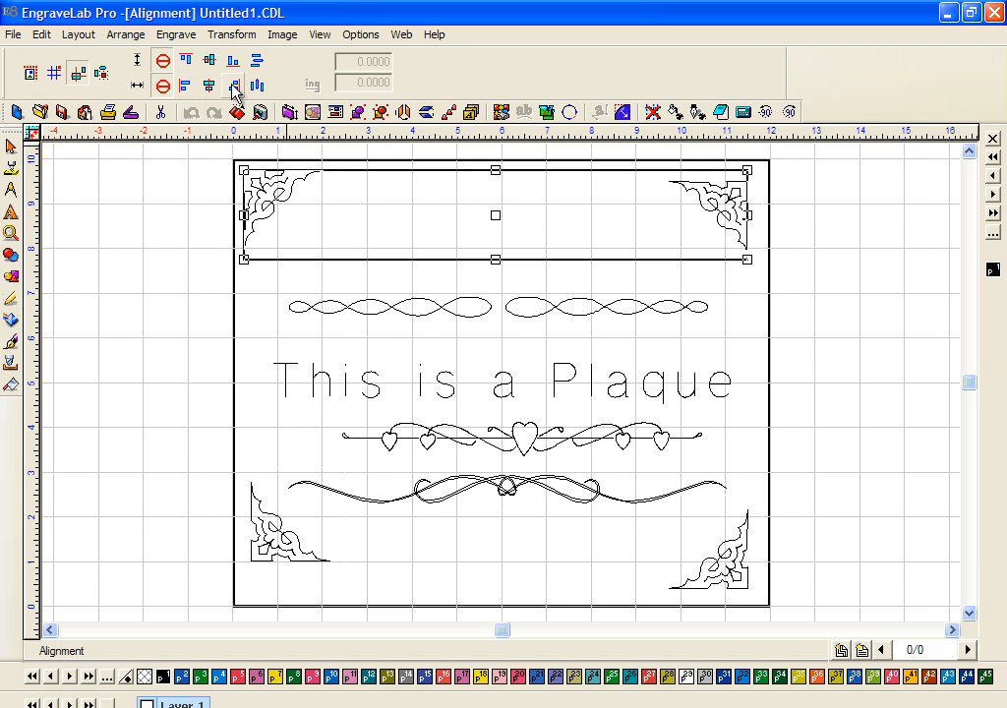
click(187, 56)
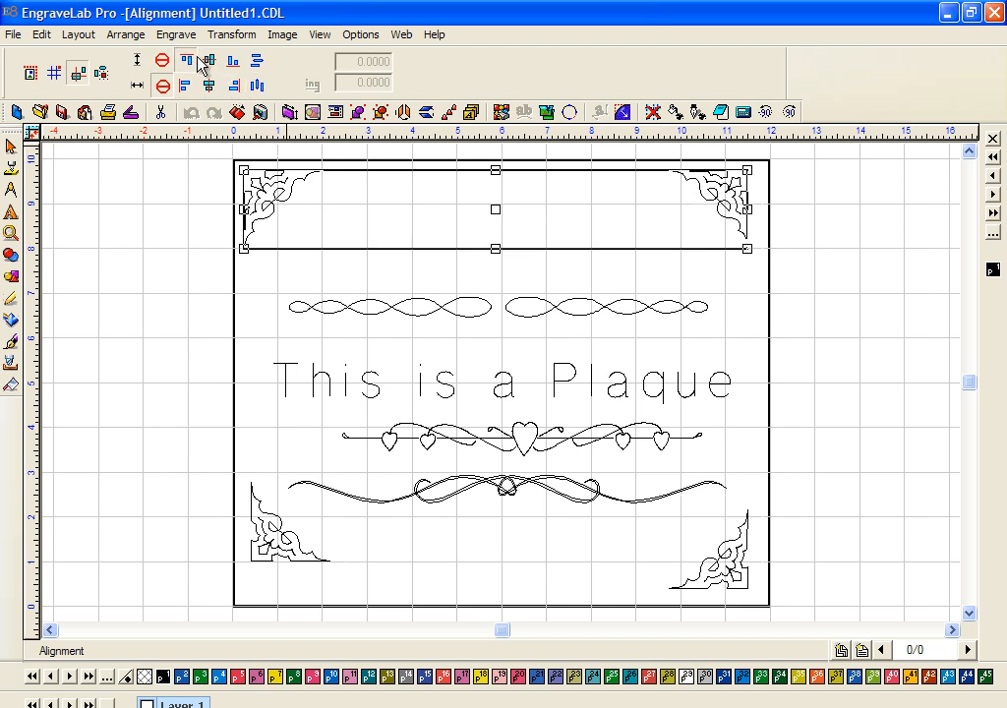
click(896, 317)
Step: Set the upper-right corner ornament's right edge to x 11.75 in
drag(812, 272, 636, 150)
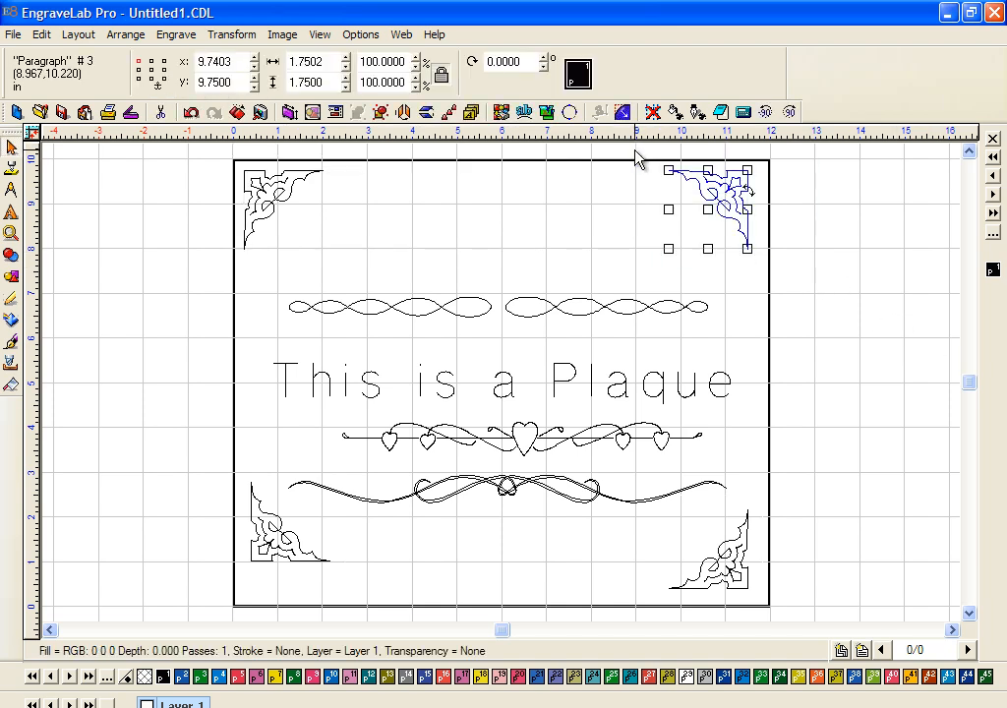
click(164, 61)
double_click(227, 60)
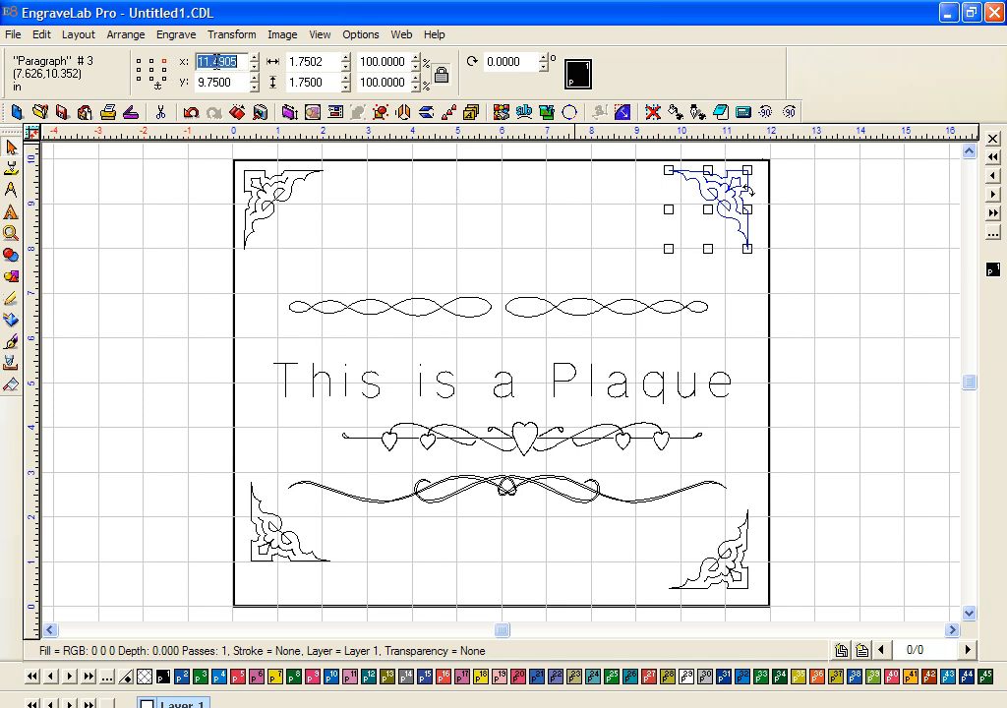
text(1)
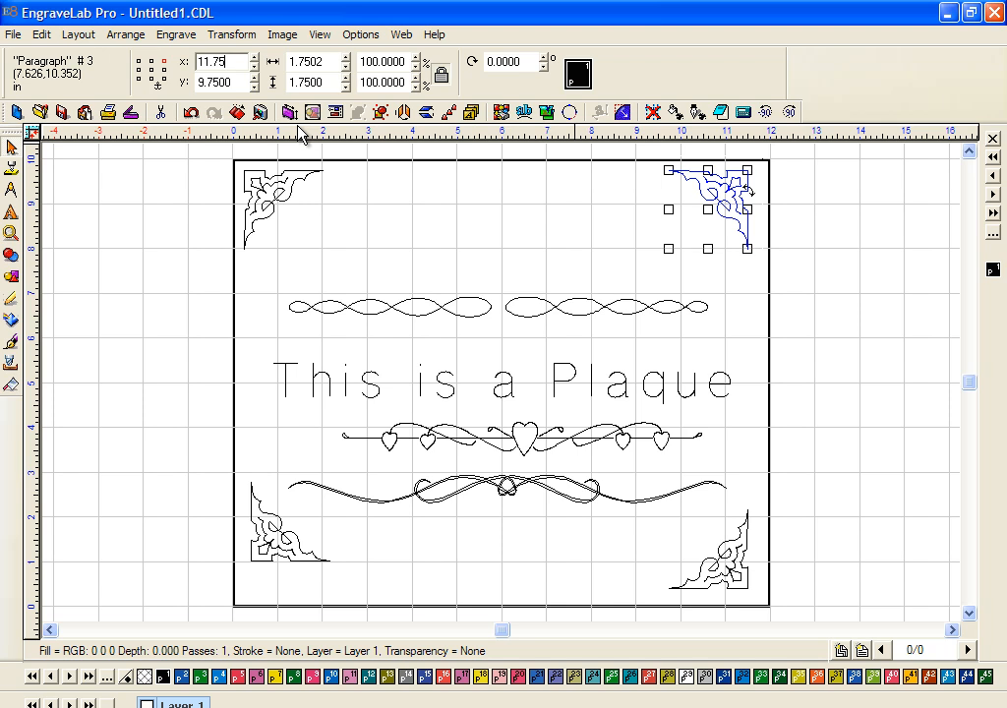
text(1.75)
key(Return)
Step: Position the lower-right corner ornament's bottom-right point at x 11.75 and y 0.25 in
drag(802, 492, 705, 692)
click(164, 83)
double_click(210, 66)
text(1)
key(Return)
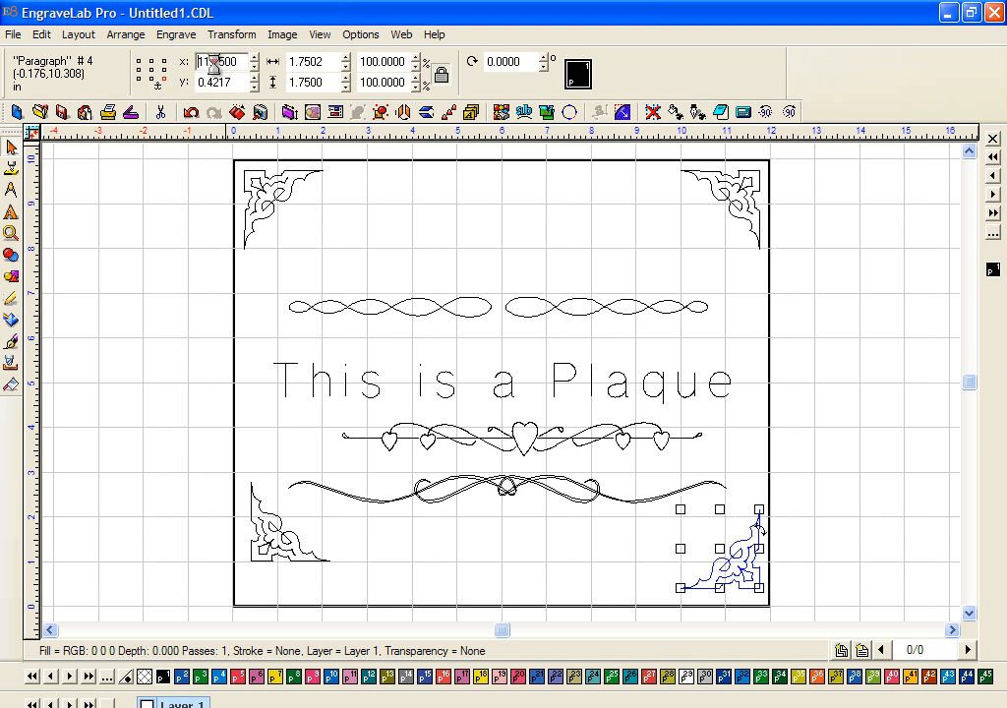
double_click(216, 85)
text(.25)
key(Return)
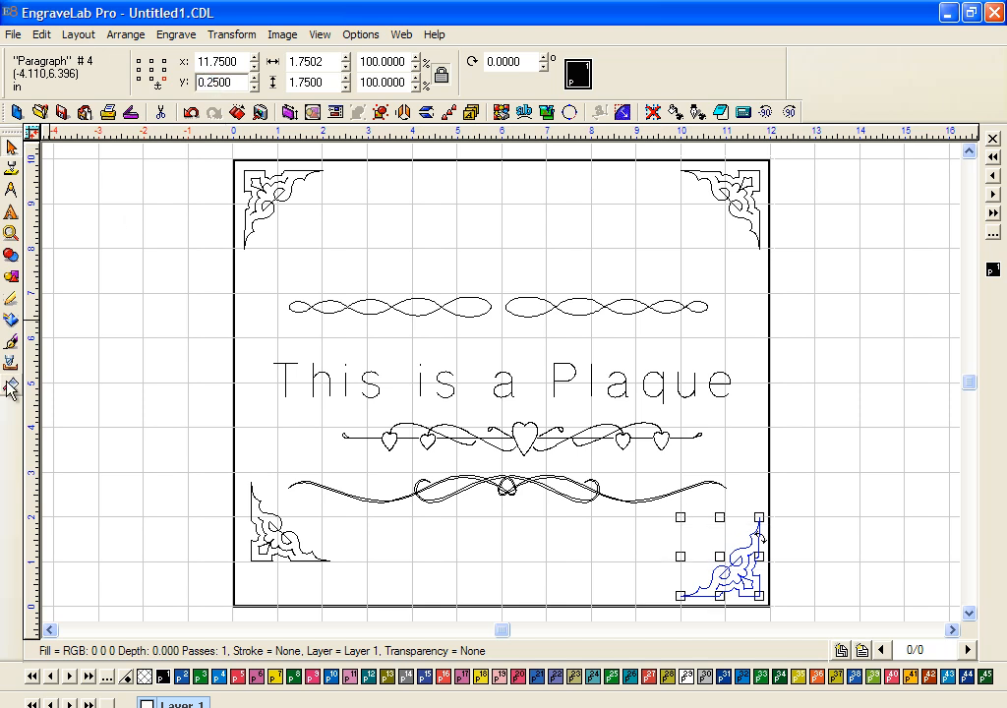
Step: Position the lower-left corner ornament's bottom-left point at x 0.25 and y 0.25 in
drag(194, 589, 354, 464)
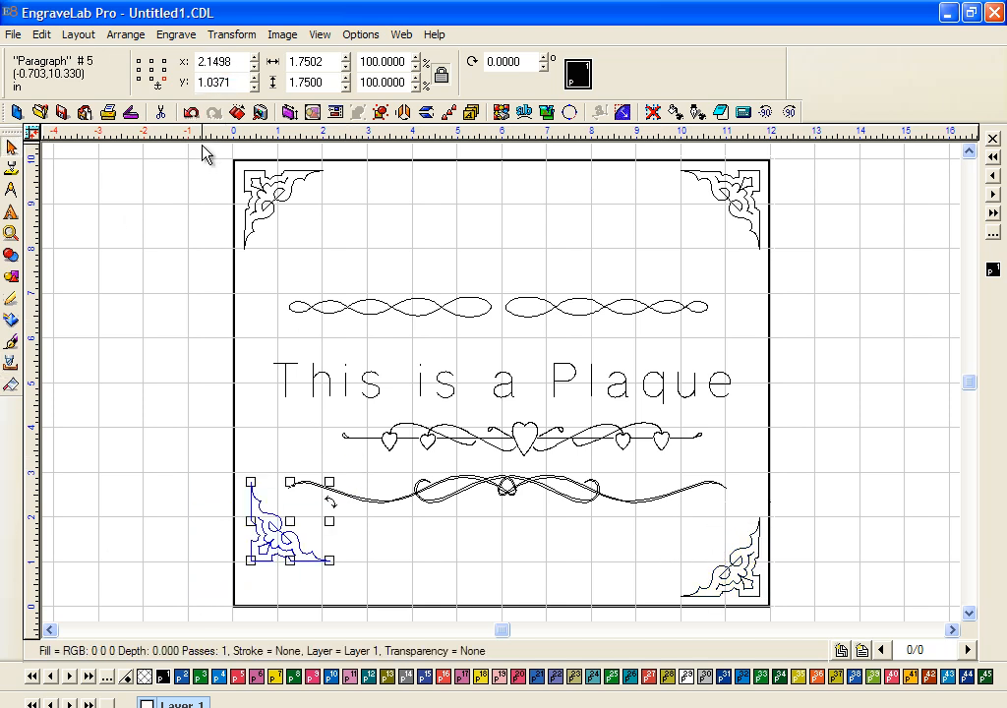
double_click(218, 59)
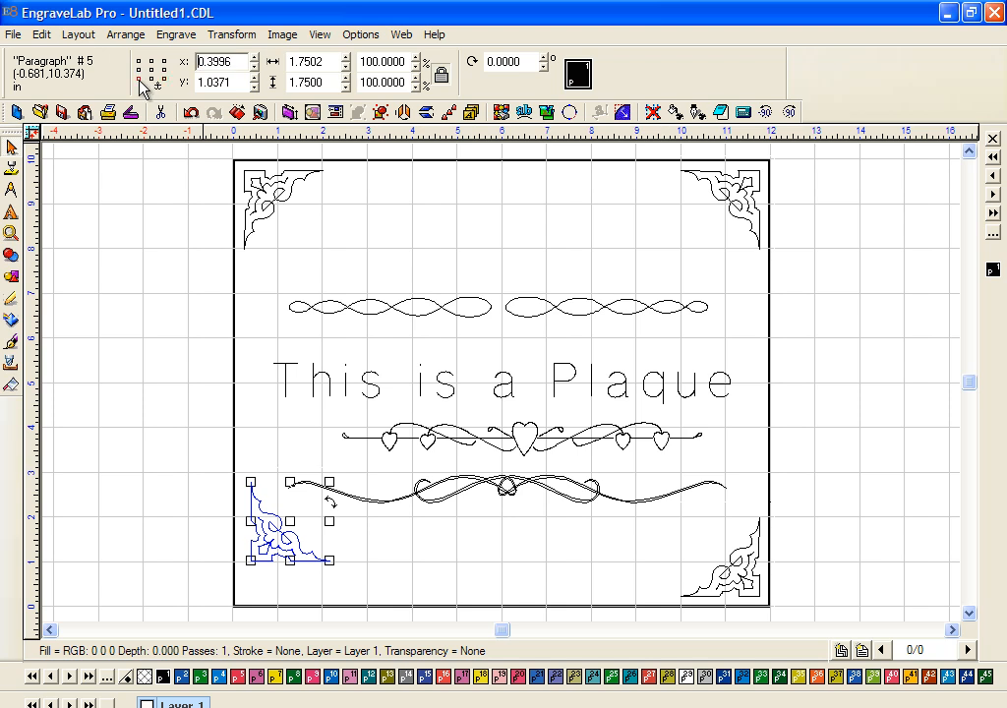
text(0.25)
key(Return)
double_click(216, 82)
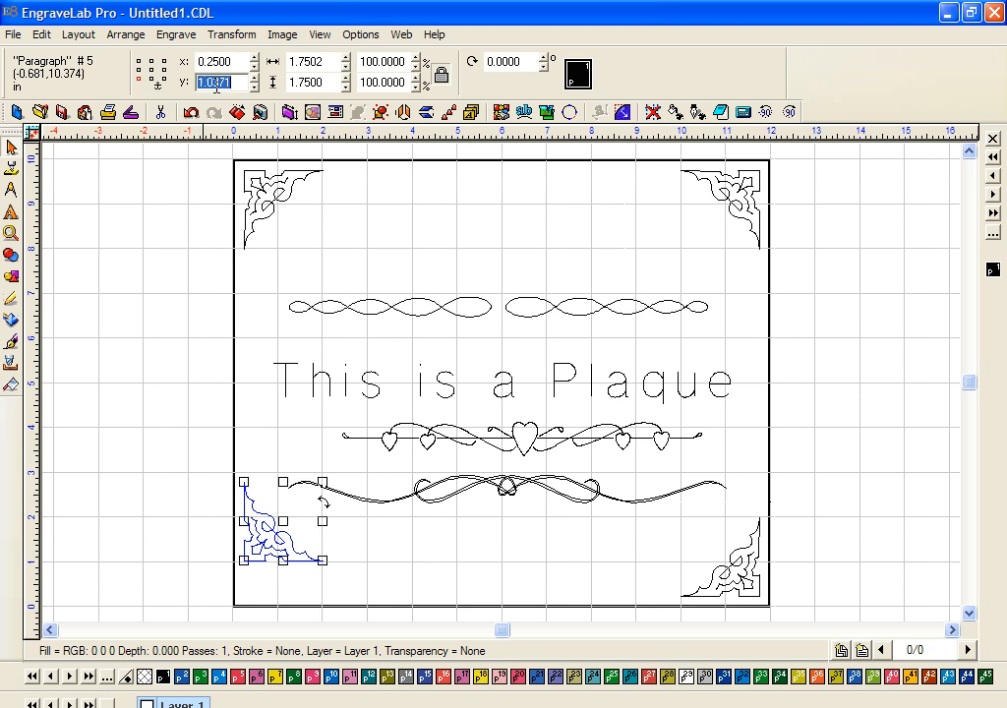
text(.25)
key(Return)
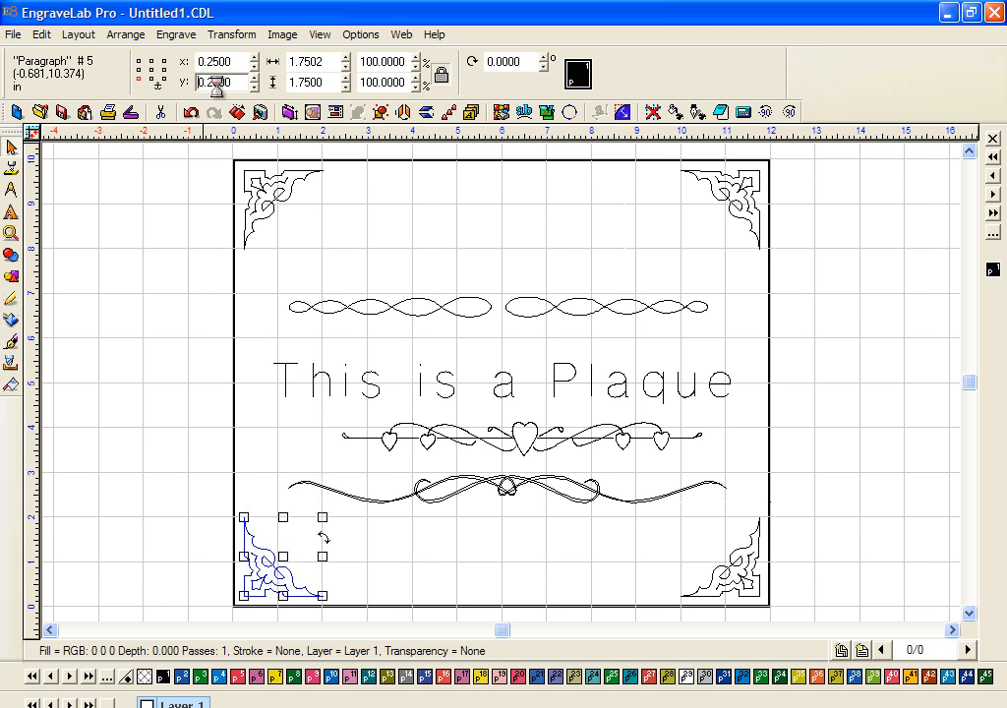
Step: Select both looped ornaments above the text and use their centre as the position reference point
click(579, 487)
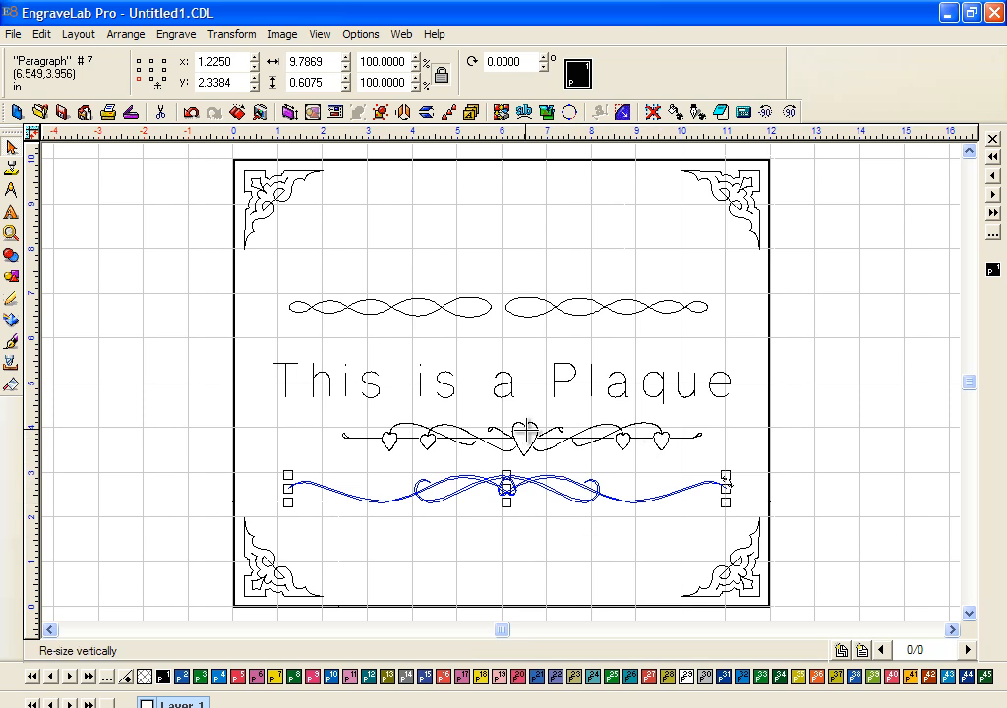
click(526, 433)
drag(268, 273, 796, 355)
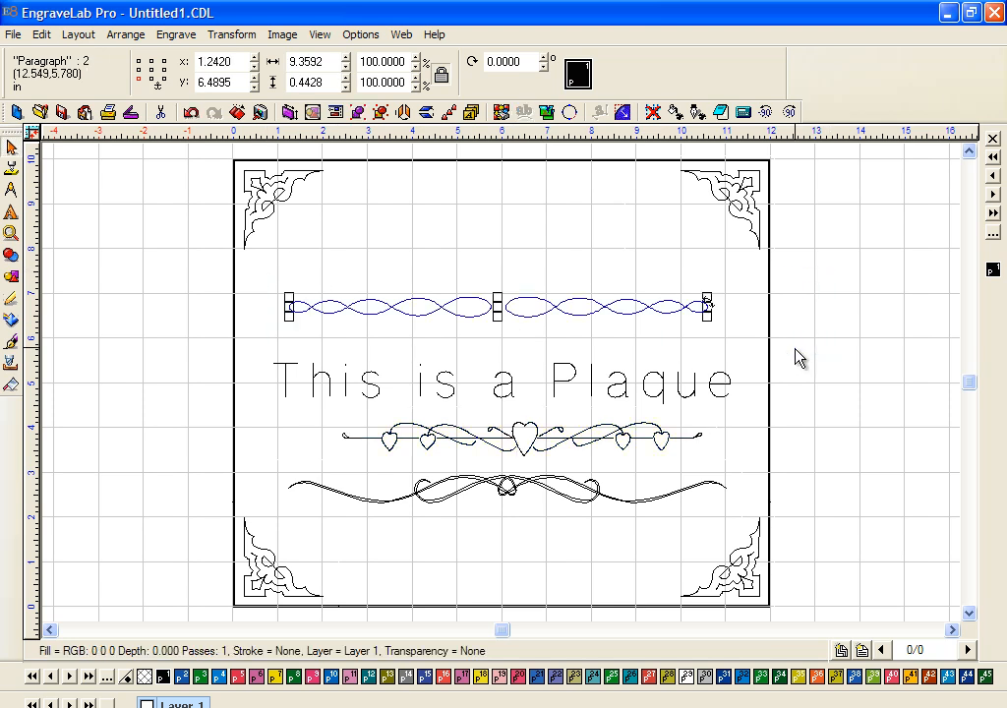
click(151, 69)
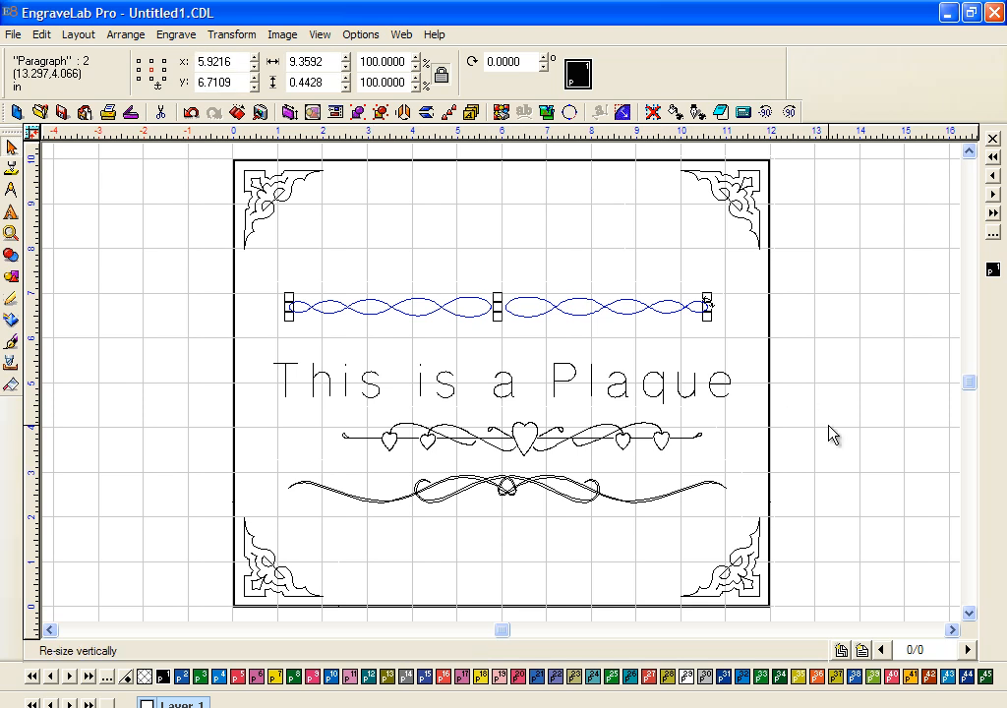
Step: Try to centre the two ungrouped looped ornaments on the plate, and undo the centring
key(c)
key(e)
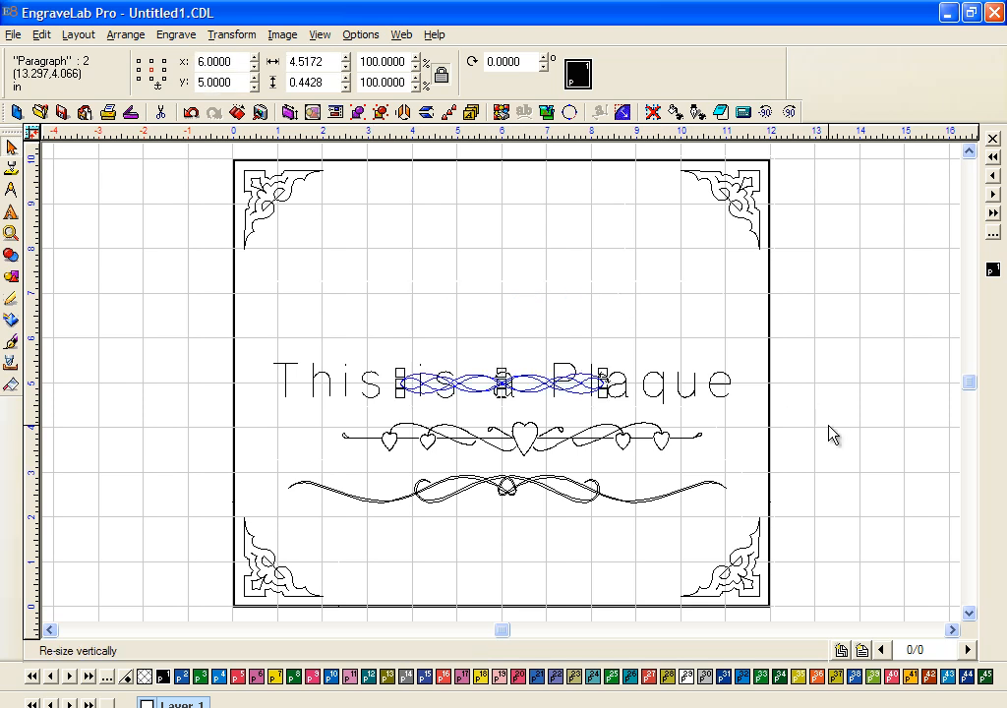
key(ctrl+z)
key(ctrl+z)
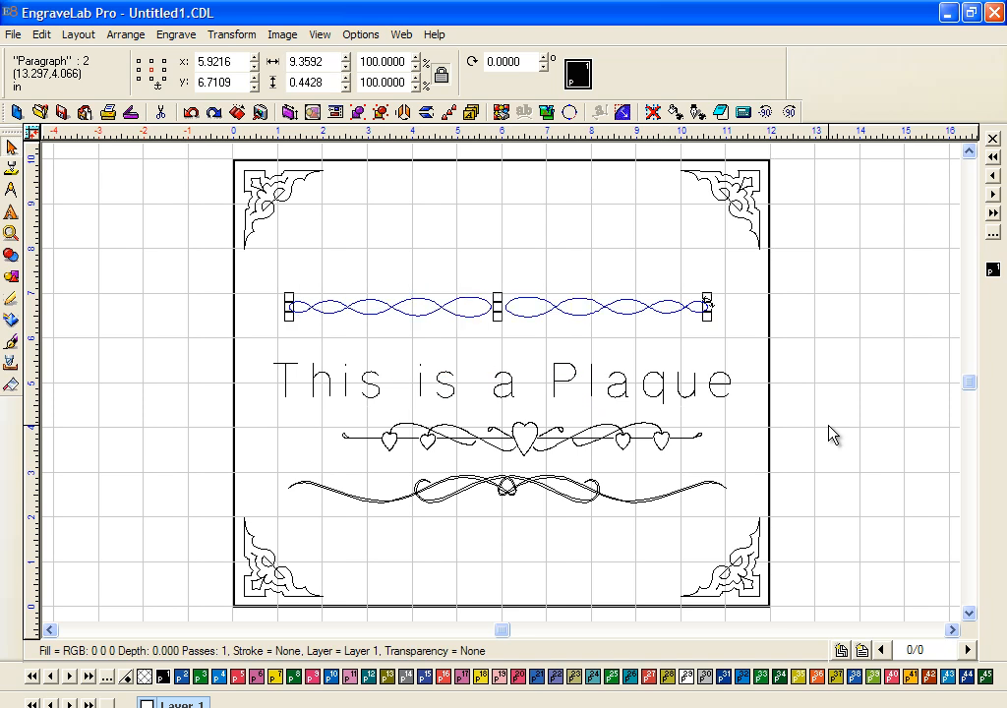
Step: Group the two looped ornaments and centre the group on the plate at x 6 and y 5 in
key(ctrl+g)
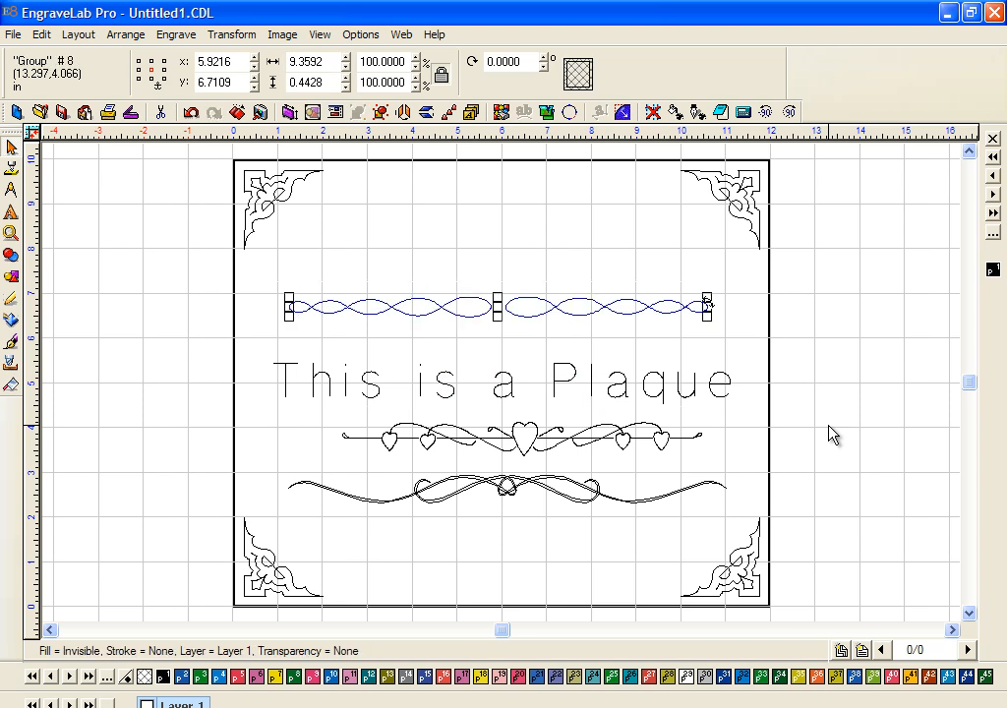
key(e)
key(c)
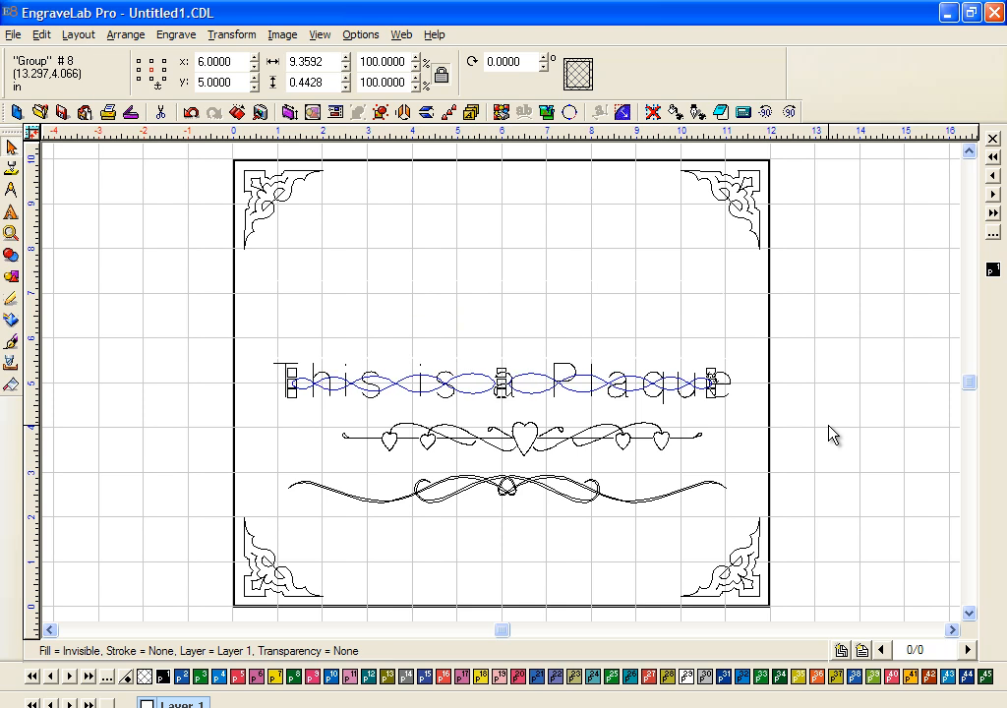
Step: Nudge the looped ornament group straight up from the plate's centre to just above the text
key(Up)
key(Up)
key(Up)
key(Up)
key(Up)
key(Up)
key(Up)
key(Up)
key(Up)
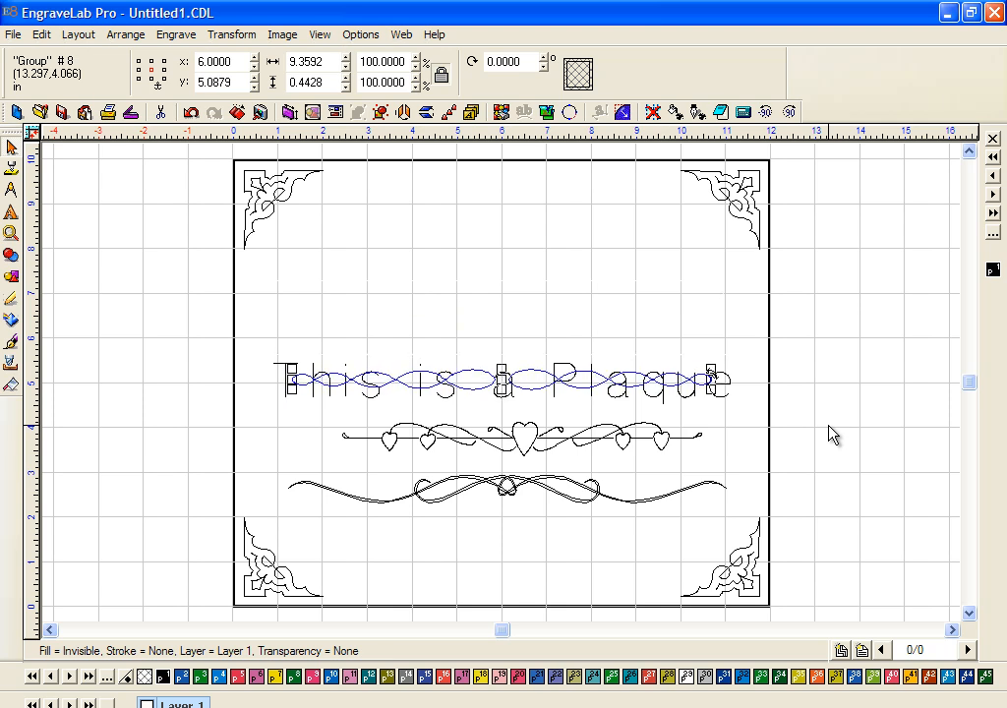
key(Up)
key(Up)
key(Up)
key(Up)
key(Up)
key(Up)
key(Up)
key(Up)
key(Up)
key(Up)
key(Up)
key(Up)
key(Up)
key(Up)
key(Up)
key(Up)
key(Up)
key(Up)
key(Up)
key(Up)
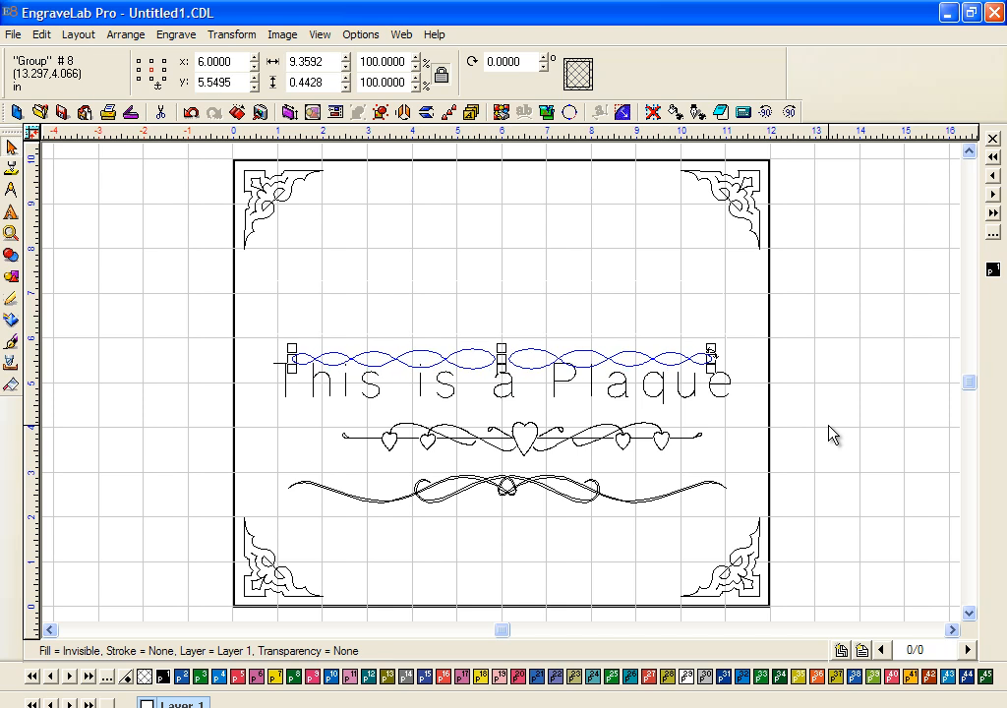
Step: Centre the long swirl and the heart divider horizontally on the plate at x 6 in
click(538, 478)
key(ctrl+h)
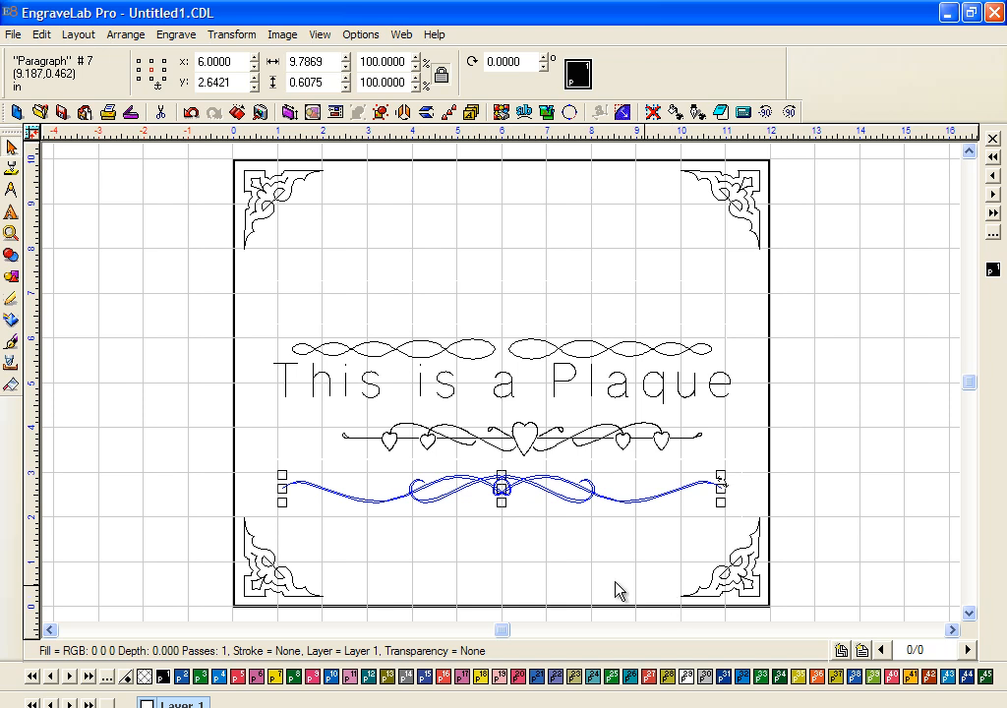
click(540, 440)
key(ctrl+h)
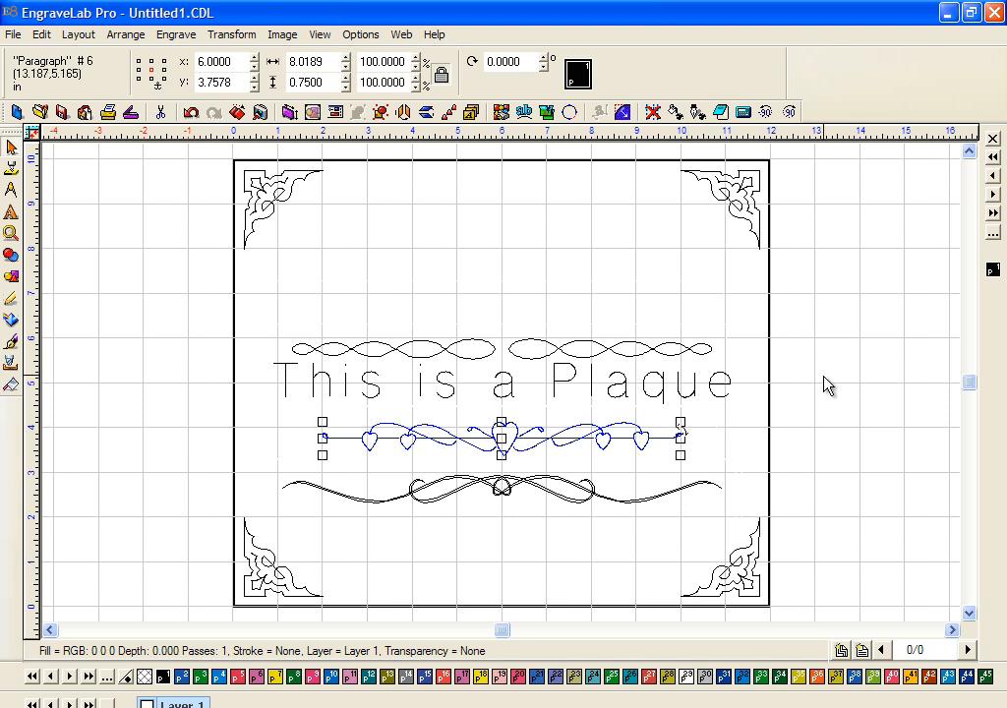
click(861, 619)
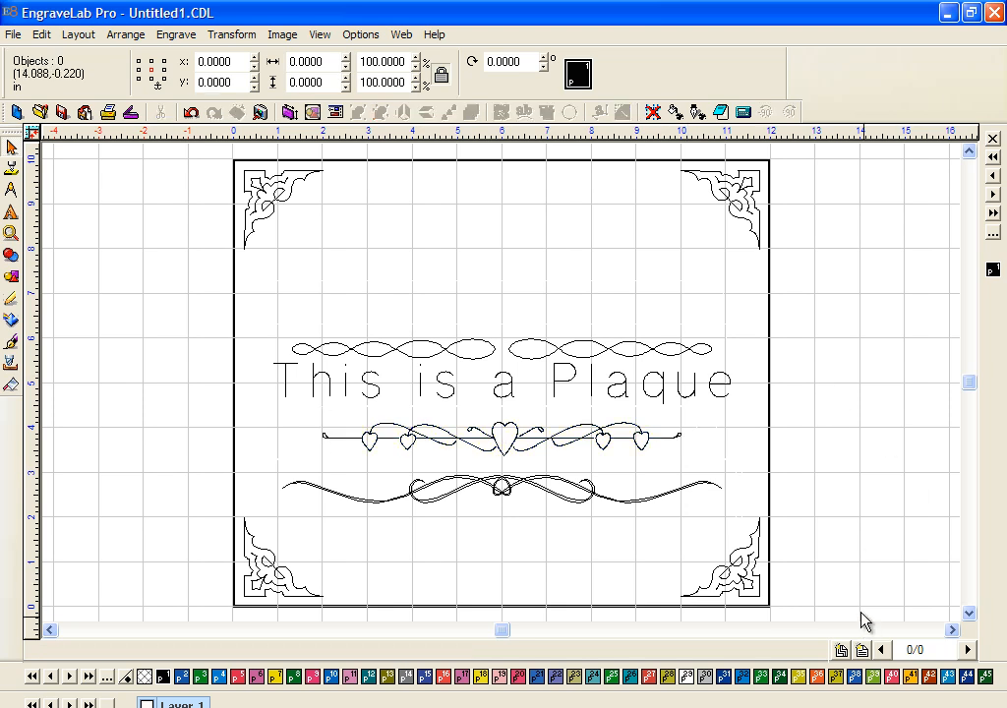
Step: Nudge the looped ornament group further up to leave a clear gap above the text, and deselect it
click(481, 344)
key(Up)
key(Up)
key(Up)
key(Up)
key(Up)
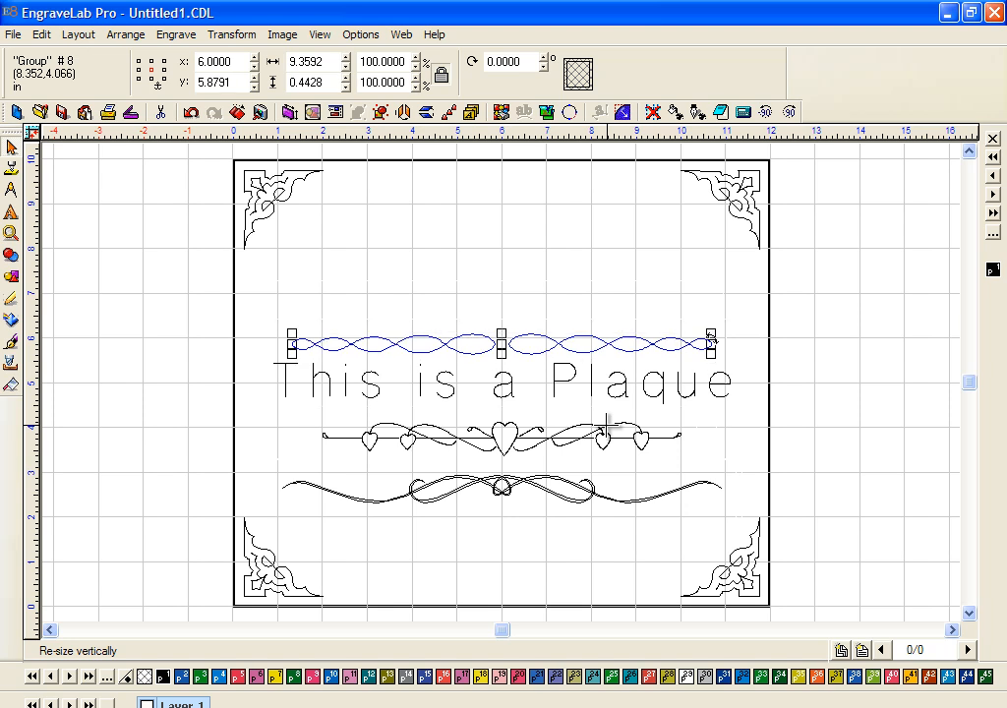
click(881, 394)
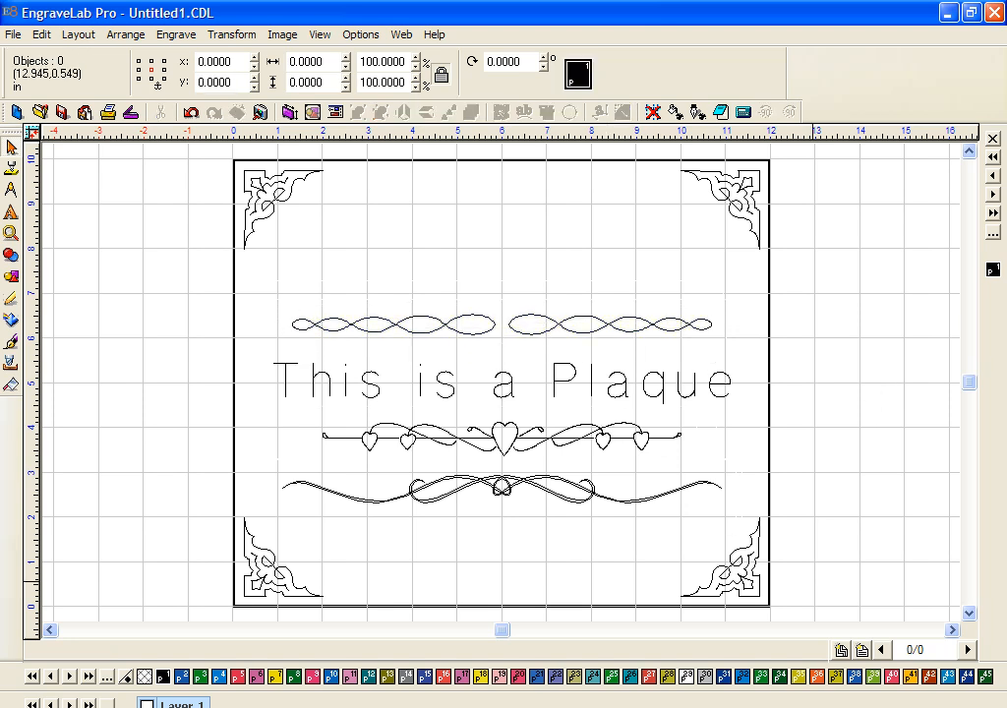